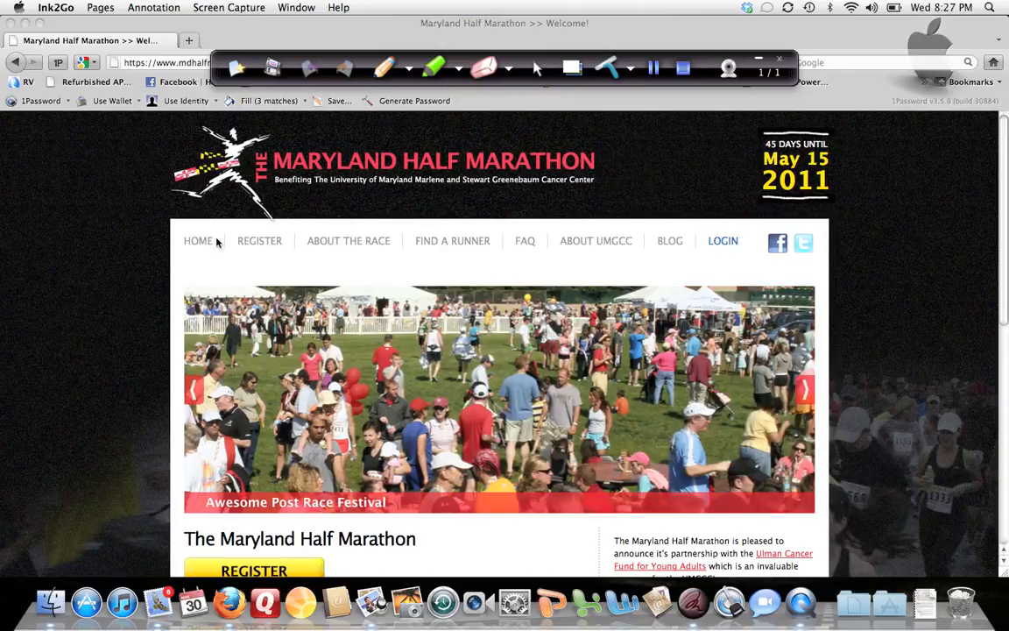
Step: Log in to the race site with the user ID and account password, remembering the login but declining to save it in the password manager
{"action": "left_click", "coordinate": [715, 241]}
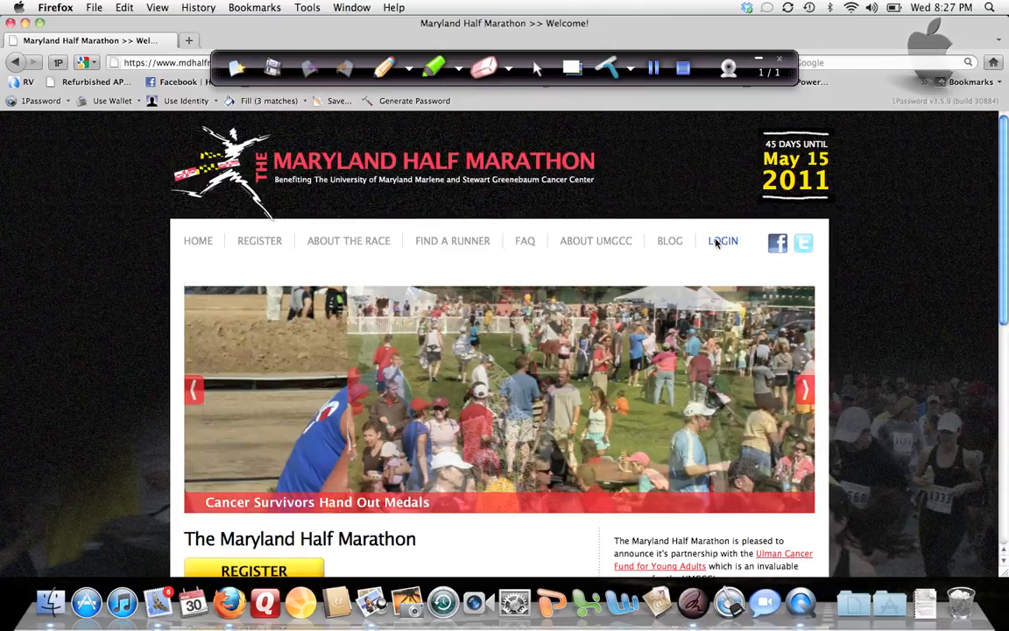
{"action": "left_click", "coordinate": [715, 240]}
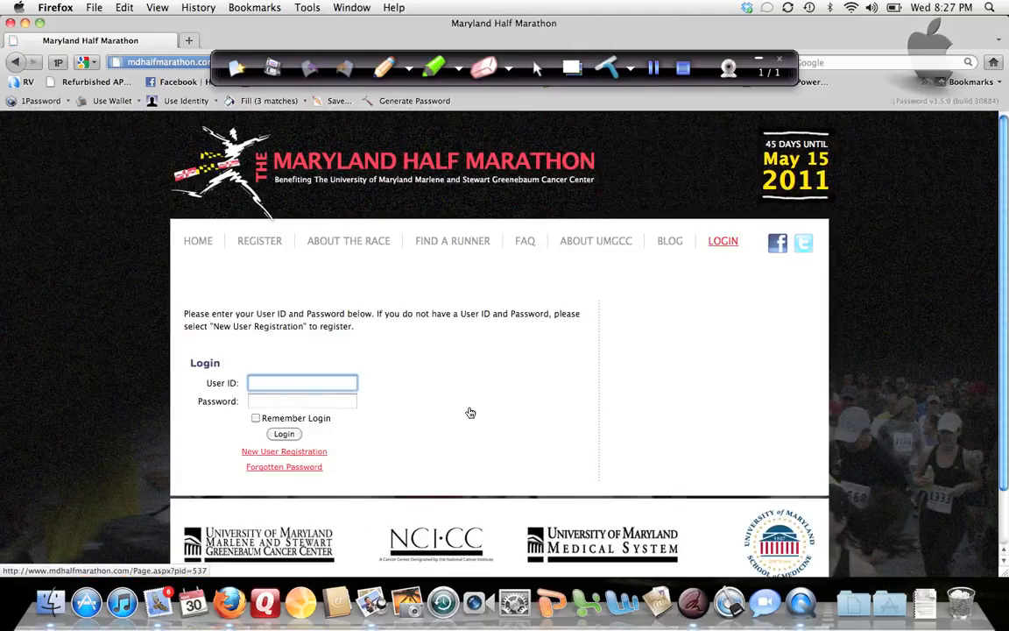
{"action": "type", "text": "smitty"}
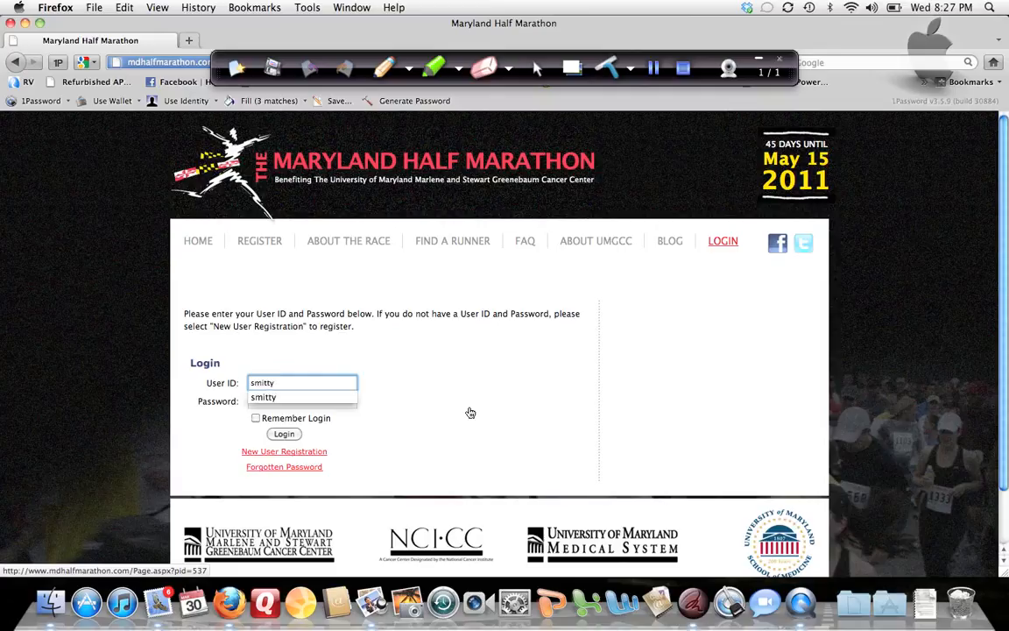
{"action": "key", "text": "Tab"}
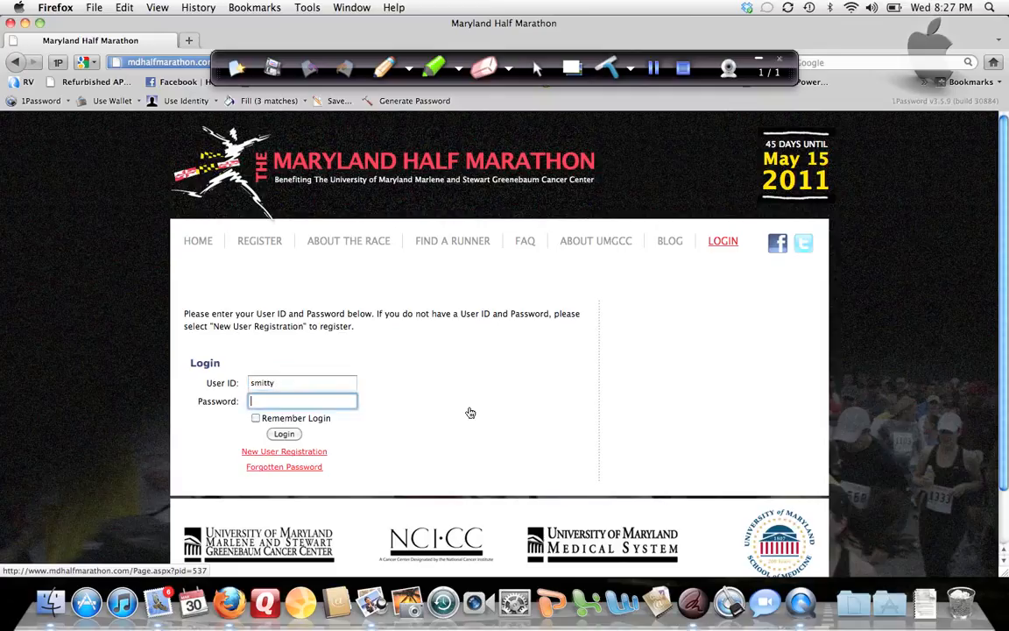
{"action": "type", "text": "••••••"}
{"action": "left_click", "coordinate": [257, 418]}
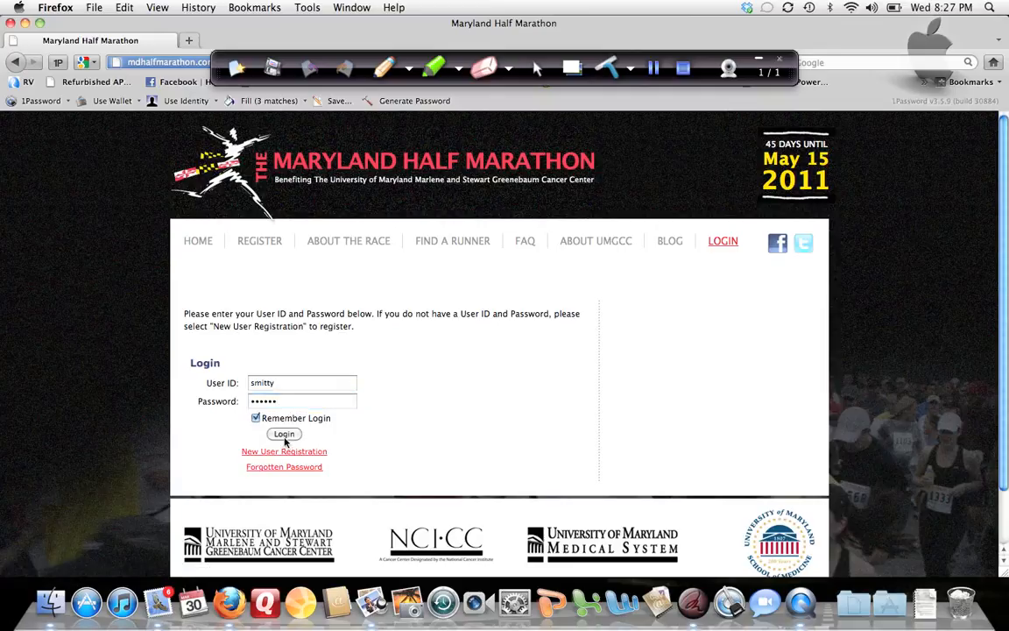
{"action": "left_click", "coordinate": [282, 435]}
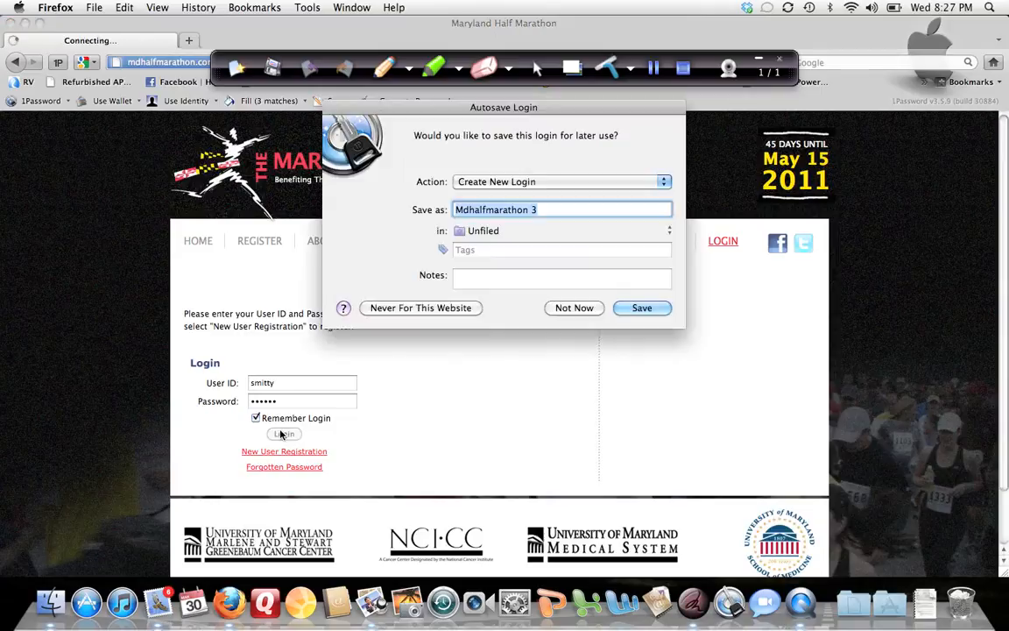
{"action": "left_click", "coordinate": [571, 308]}
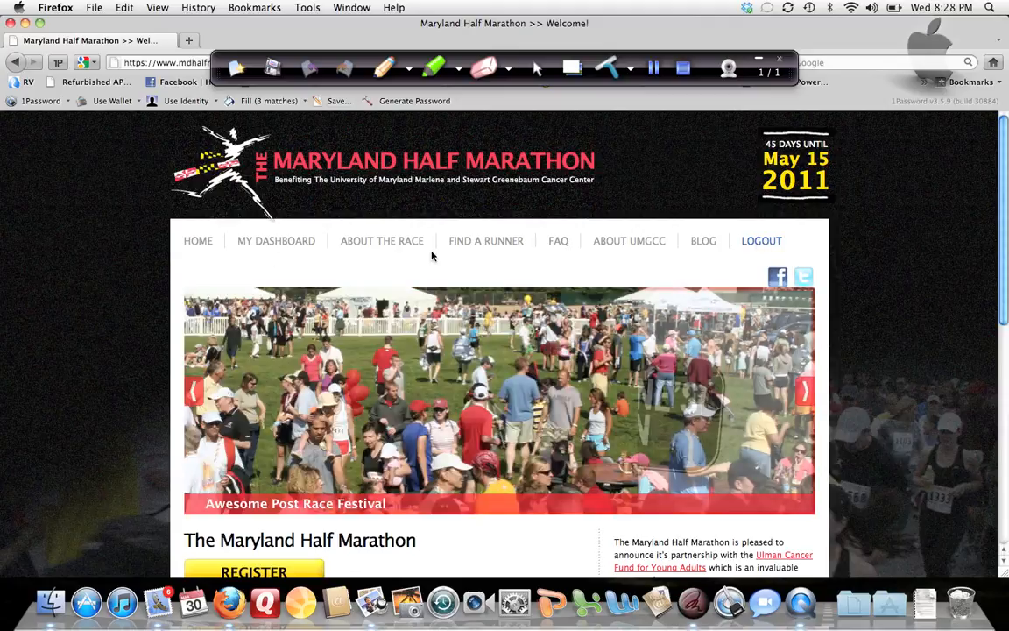
Step: Open My Dashboard and examine the fundraising instructions, to-do links, goal, progress summary and email notification sections
{"action": "left_click", "coordinate": [268, 241]}
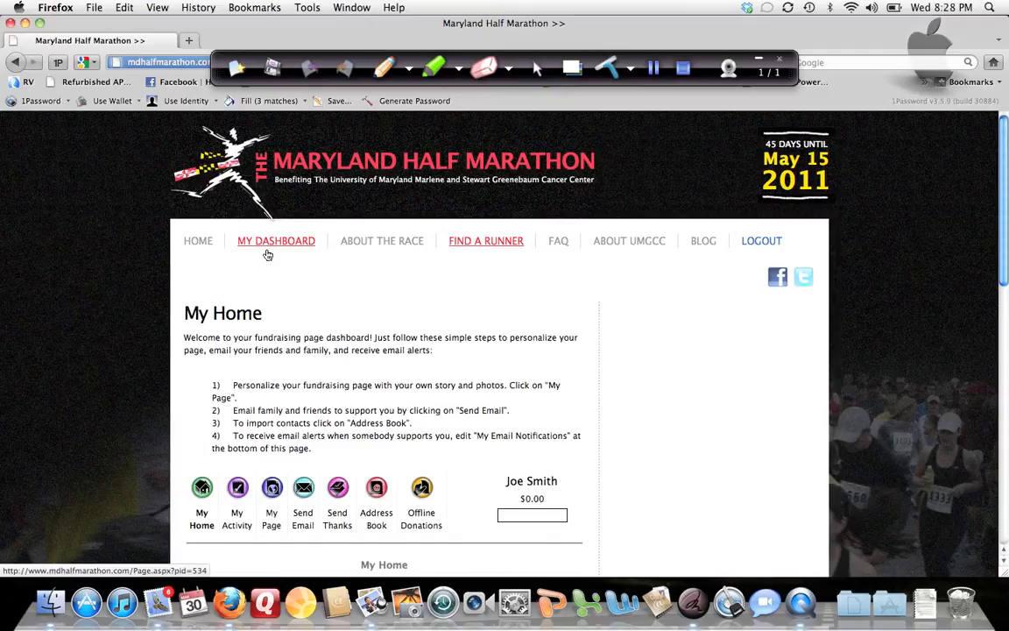
{"action": "scroll", "coordinate": [284, 293], "scroll_direction": "down", "scroll_amount": 5}
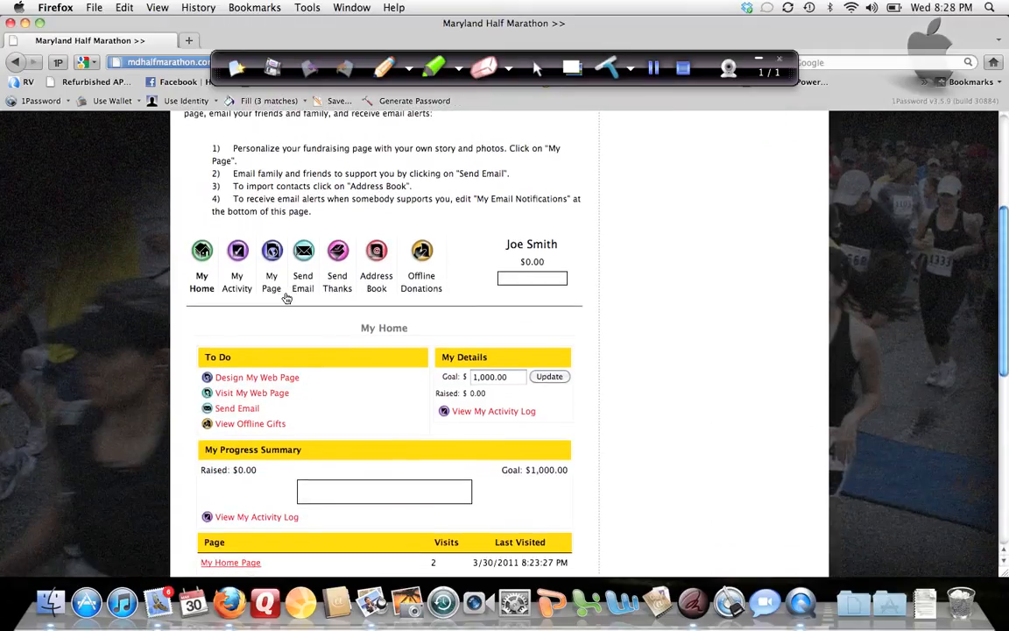
{"action": "scroll", "coordinate": [283, 301], "scroll_direction": "down", "scroll_amount": 2}
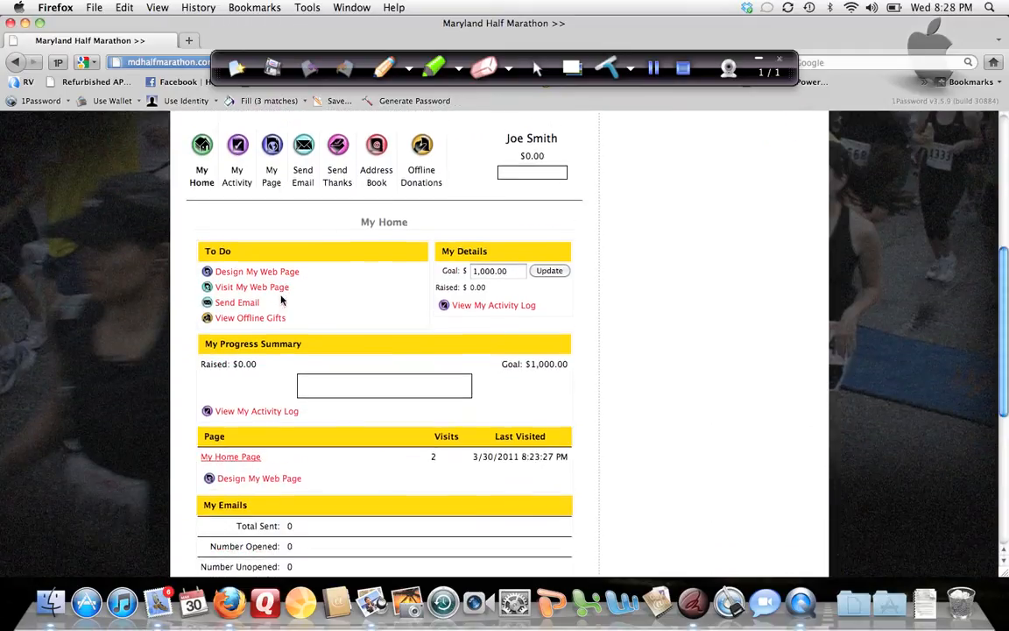
{"action": "scroll", "coordinate": [281, 300], "scroll_direction": "up", "scroll_amount": 1}
{"action": "scroll", "coordinate": [281, 299], "scroll_direction": "up", "scroll_amount": 2}
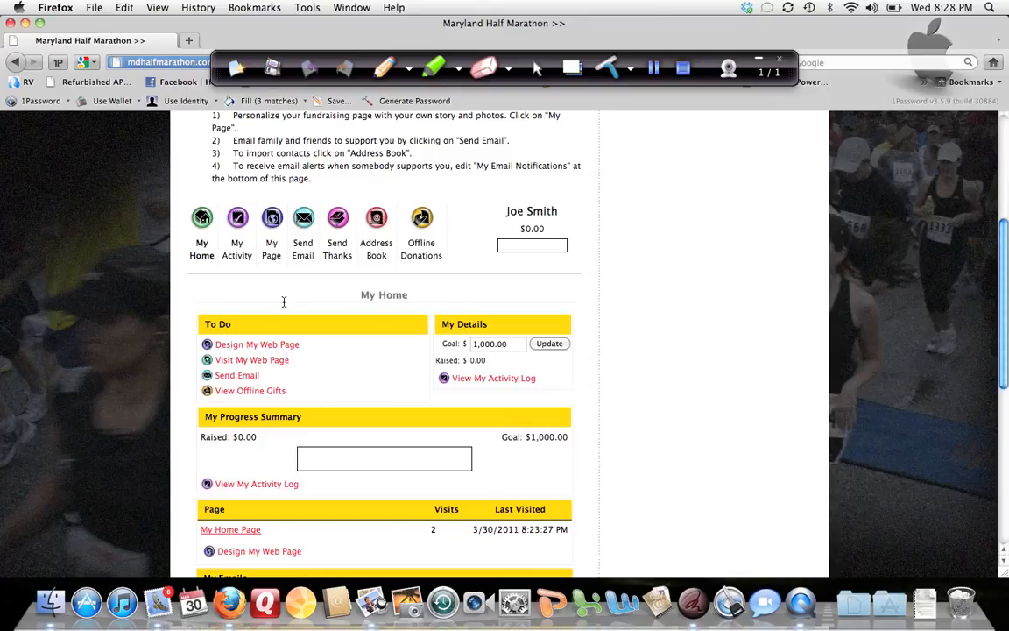
{"action": "scroll", "coordinate": [283, 302], "scroll_direction": "down", "scroll_amount": 1}
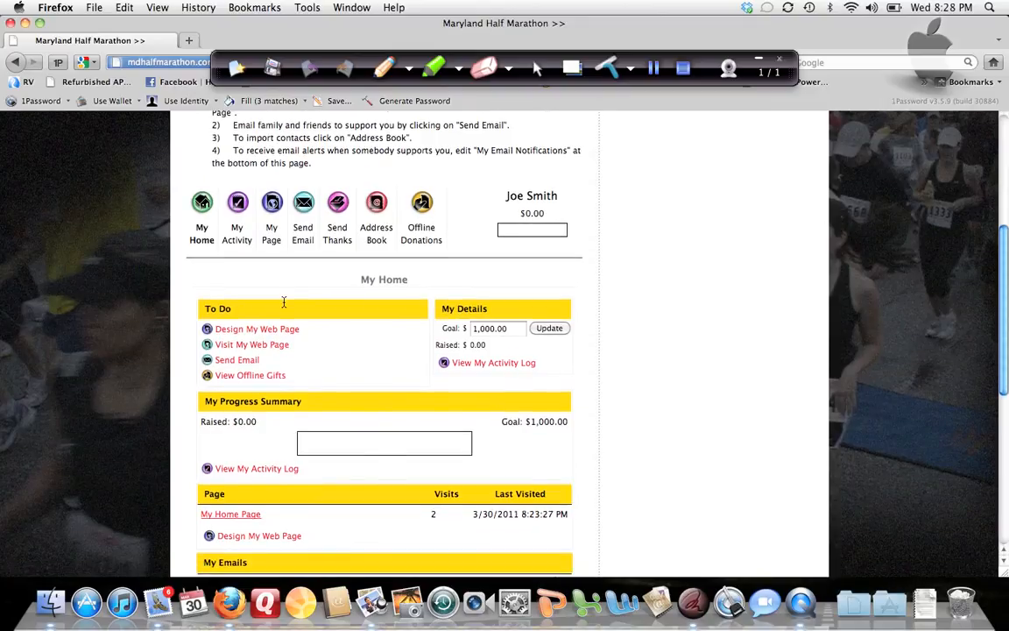
{"action": "scroll", "coordinate": [281, 300], "scroll_direction": "up", "scroll_amount": 1}
{"action": "scroll", "coordinate": [285, 300], "scroll_direction": "down", "scroll_amount": 7}
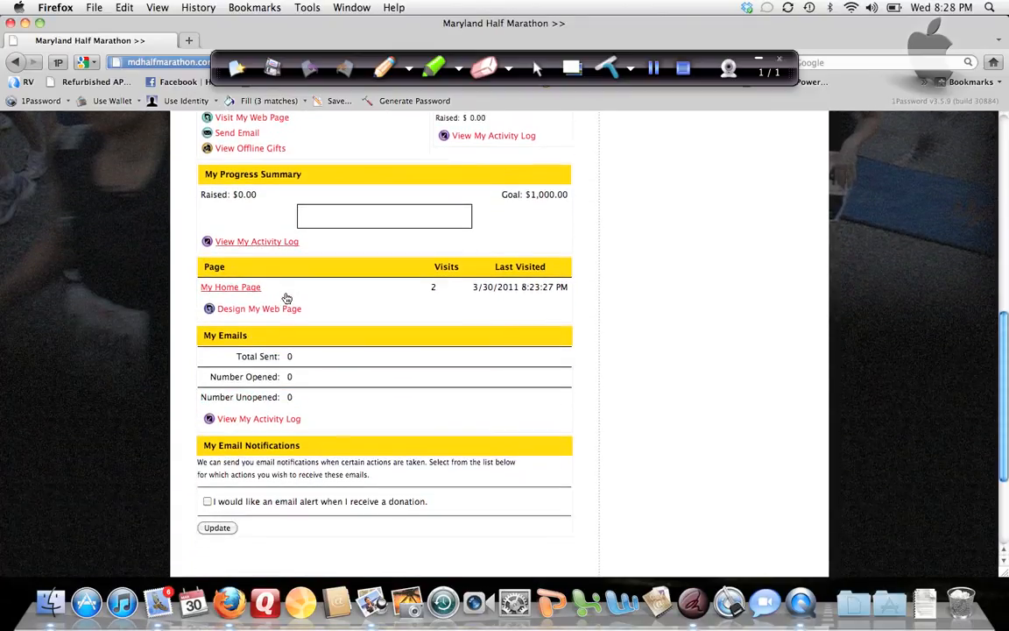
{"action": "scroll", "coordinate": [284, 299], "scroll_direction": "up", "scroll_amount": 8}
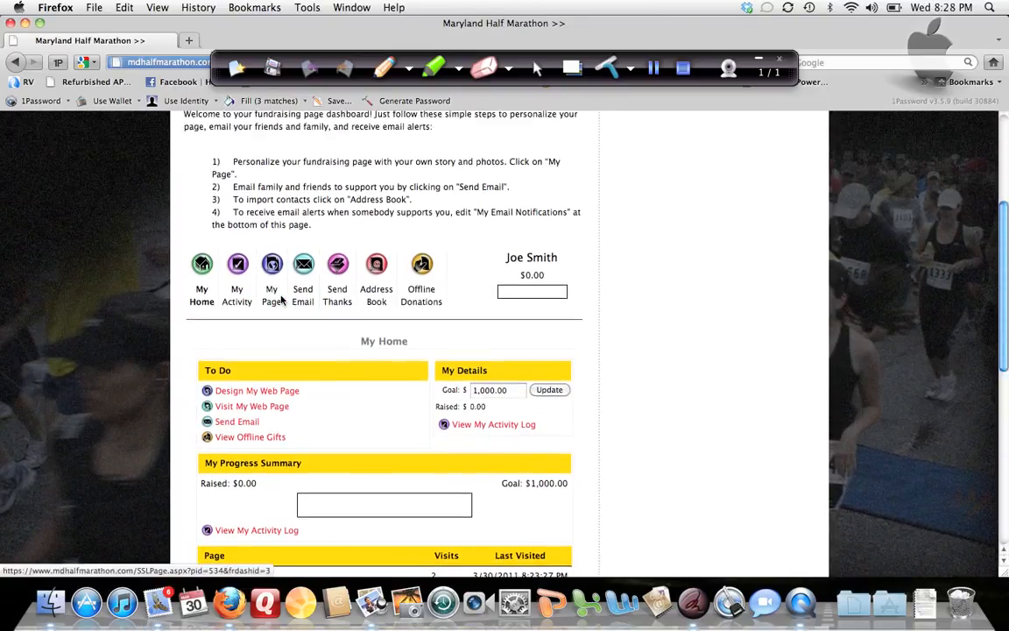
{"action": "scroll", "coordinate": [281, 299], "scroll_direction": "up", "scroll_amount": 1}
{"action": "scroll", "coordinate": [283, 302], "scroll_direction": "up", "scroll_amount": 2}
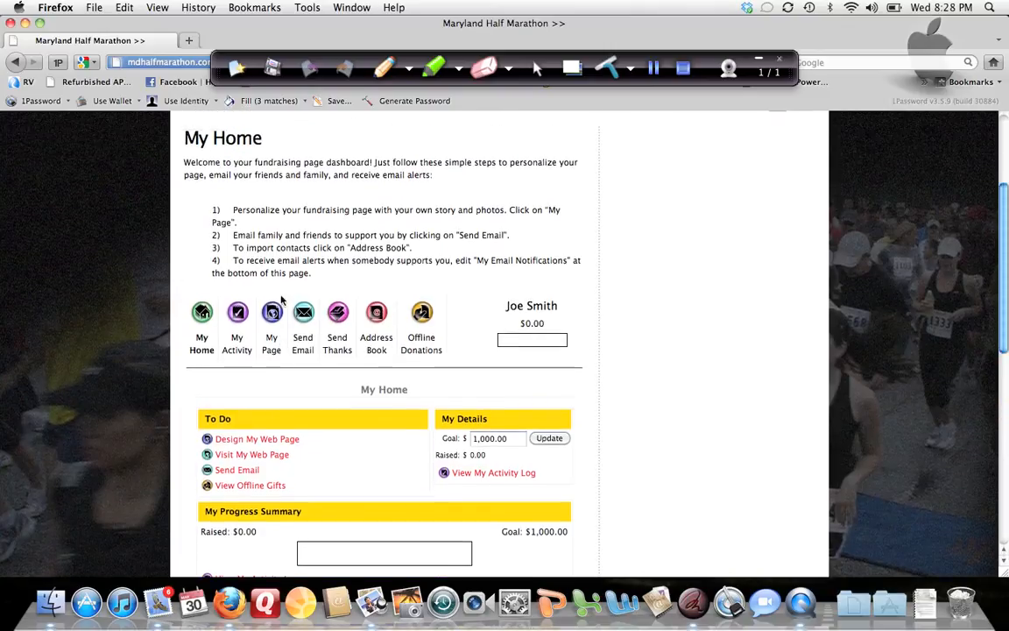
Step: Open the Address Book from the dashboard and bring up the form for a new contact
{"action": "left_click", "coordinate": [377, 314]}
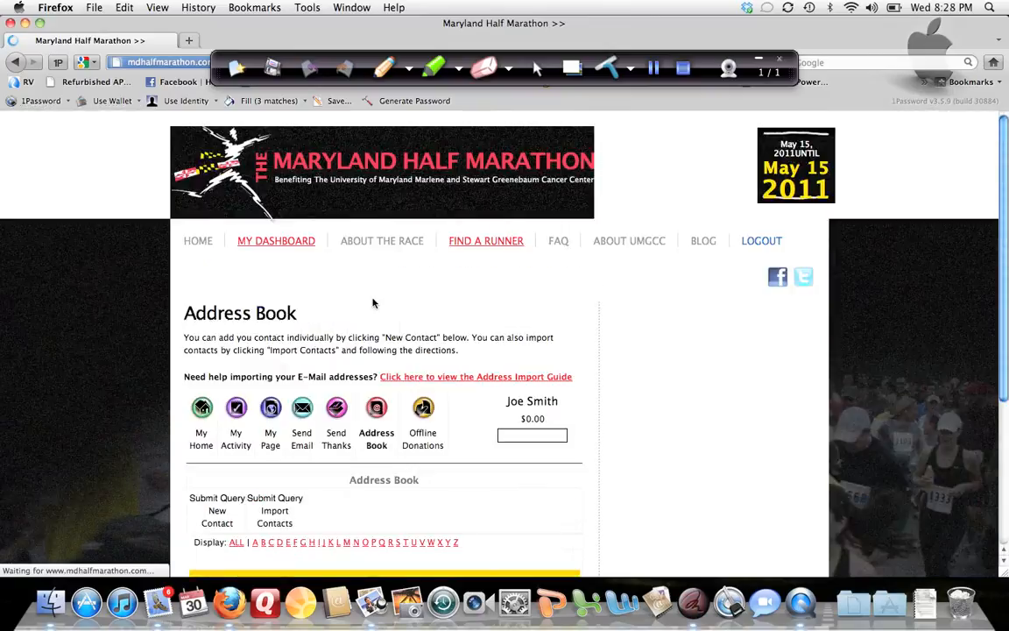
{"action": "scroll", "coordinate": [373, 305], "scroll_direction": "down", "scroll_amount": 2}
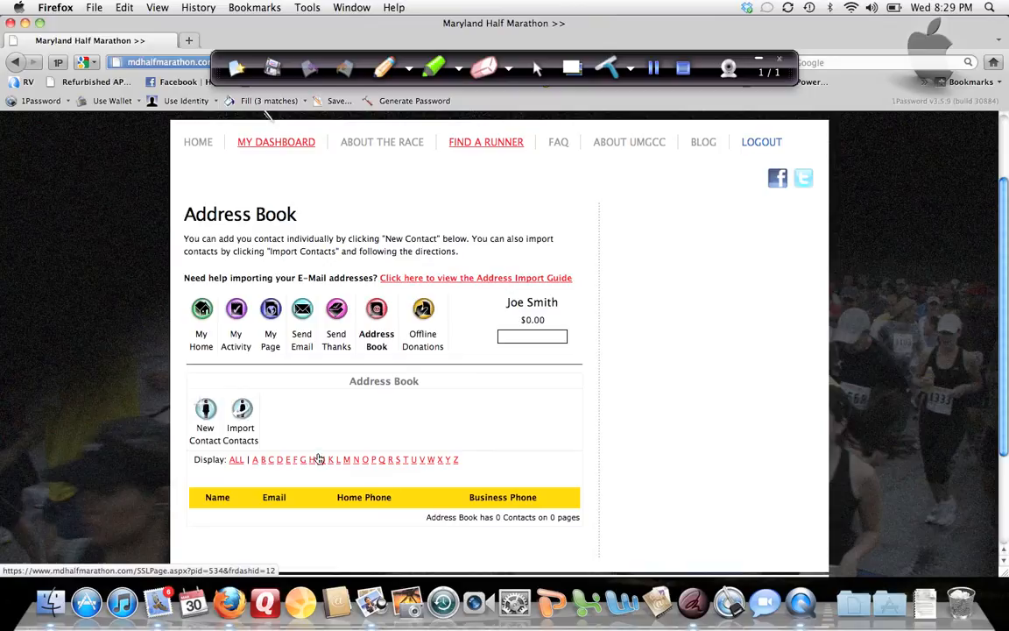
{"action": "left_click", "coordinate": [208, 404]}
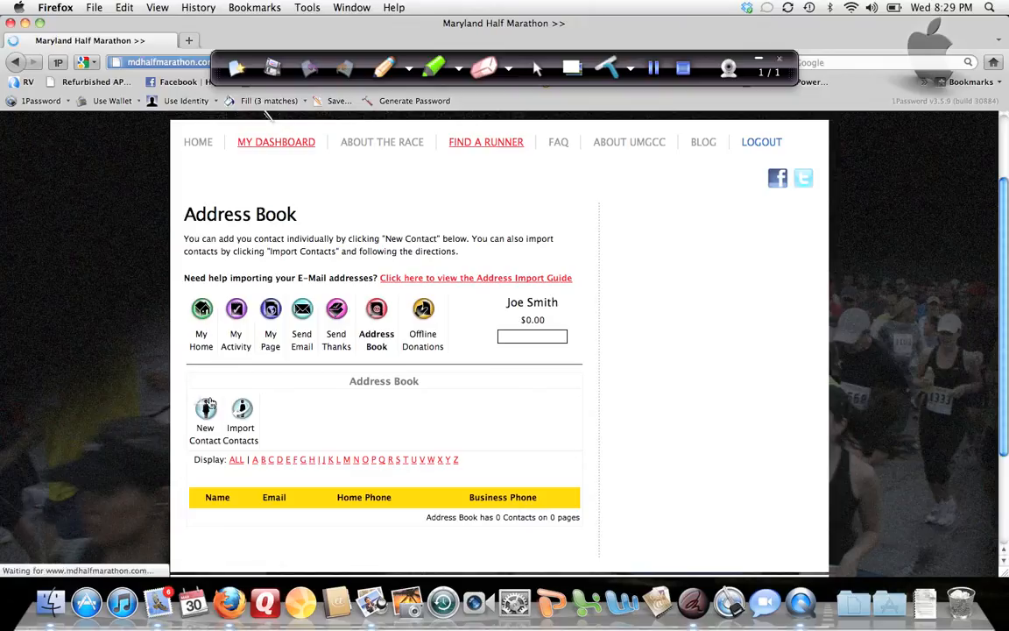
{"action": "scroll", "coordinate": [341, 451], "scroll_direction": "down", "scroll_amount": 5}
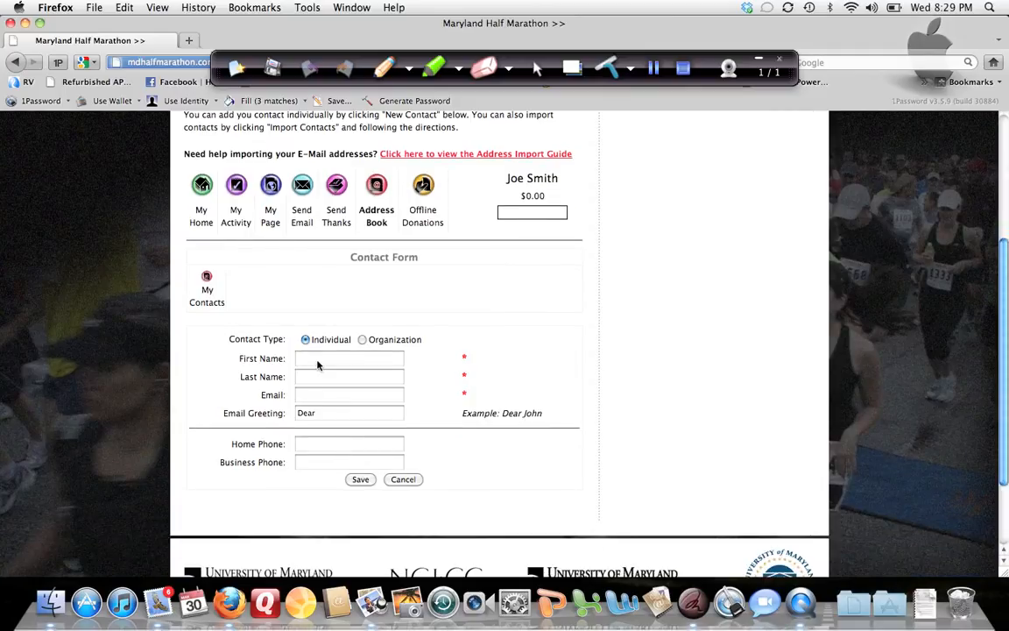
Step: Enter the first and last name of the individual contact in the contact form
{"action": "left_click", "coordinate": [308, 358]}
{"action": "left_click", "coordinate": [322, 372]}
{"action": "key", "text": "Tab"}
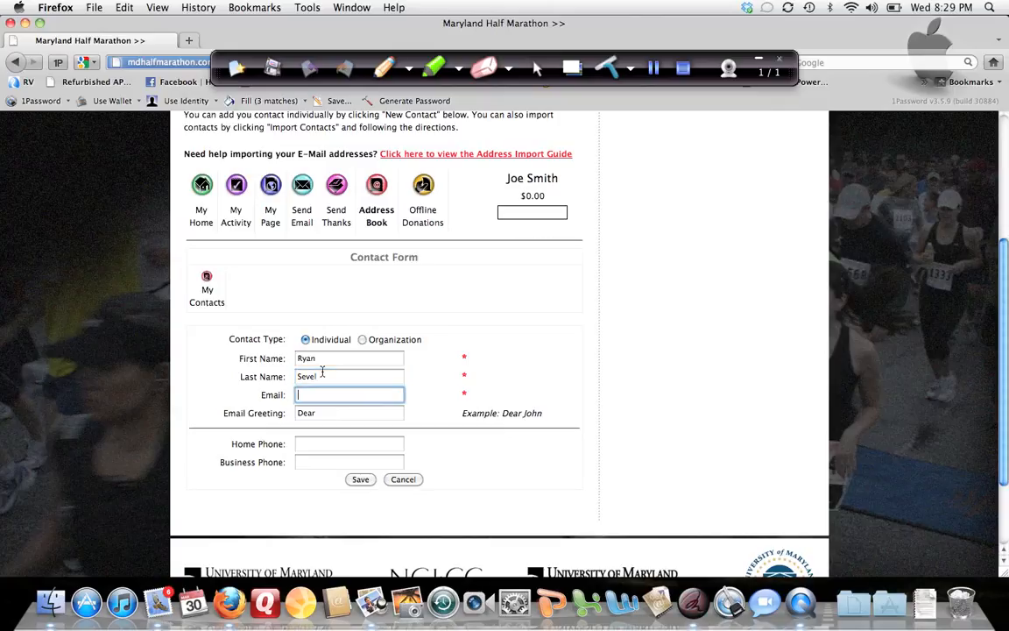
Step: Fill in the contact's email address and complete the "Dear" email greeting with the contact's first name
{"action": "left_click", "coordinate": [326, 414]}
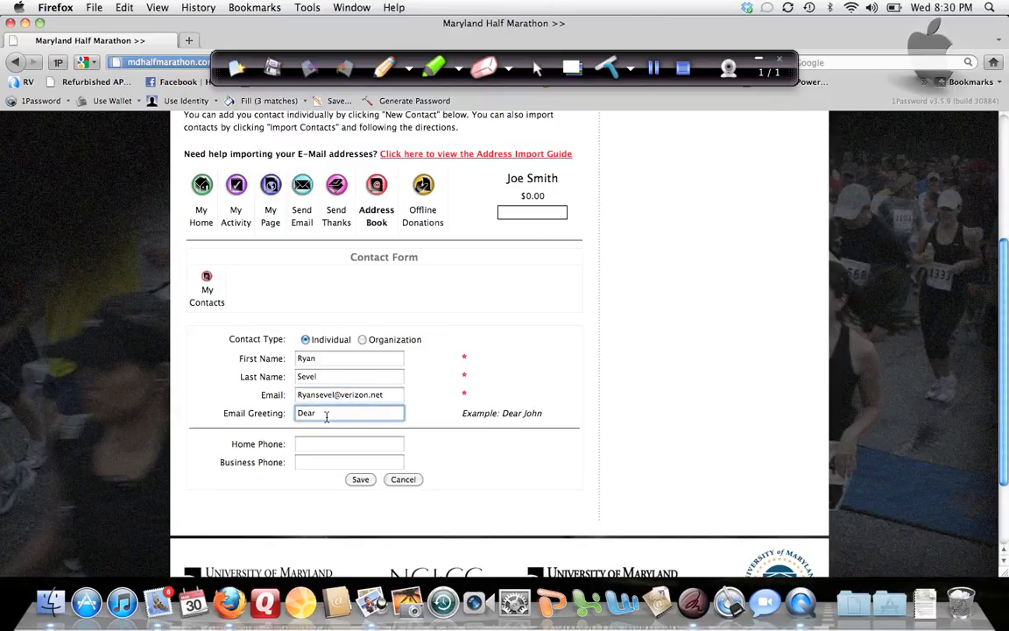
{"action": "type", "text": "Ryan"}
Step: Enter the contact's home phone number and save the contact to the Address Book
{"action": "left_click", "coordinate": [318, 448]}
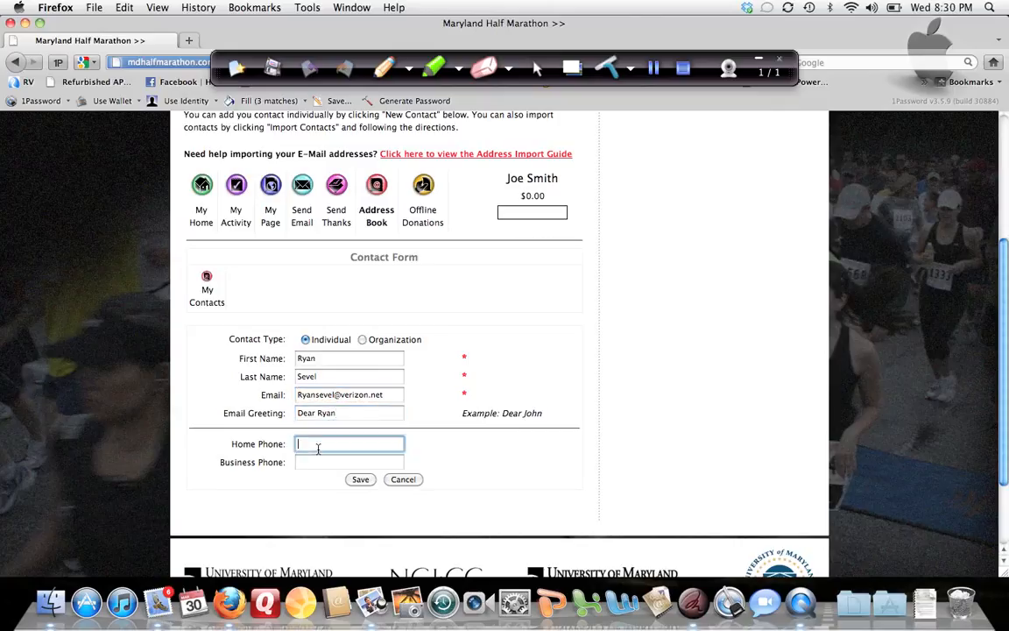
{"action": "type", "text": "410-555-1234"}
{"action": "left_click", "coordinate": [360, 480]}
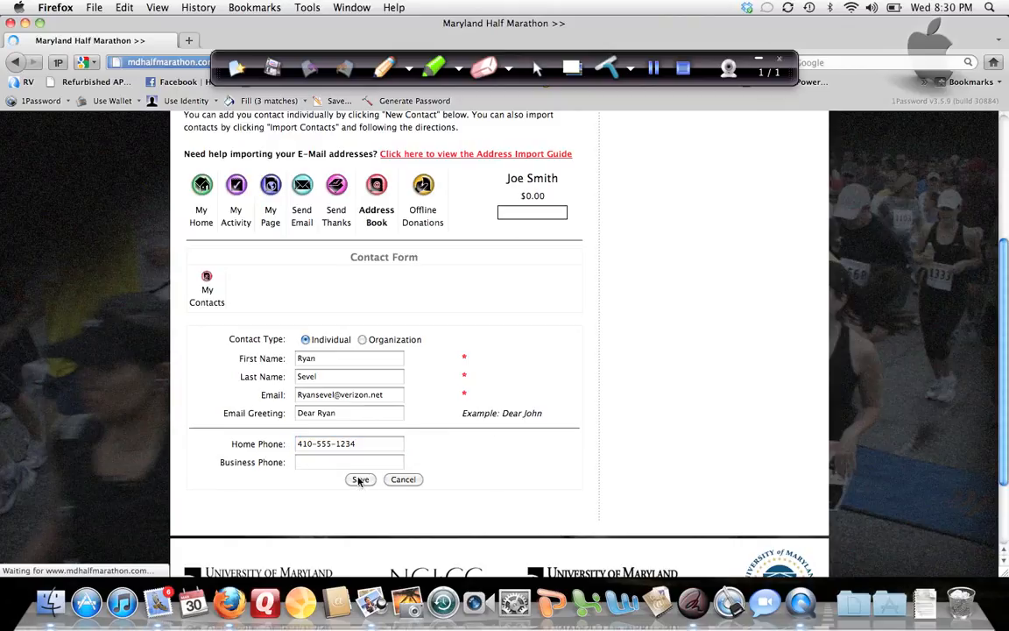
Step: Start a second individual contact in the Address Book and enter that person's first and last name
{"action": "scroll", "coordinate": [360, 481], "scroll_direction": "down", "scroll_amount": 3}
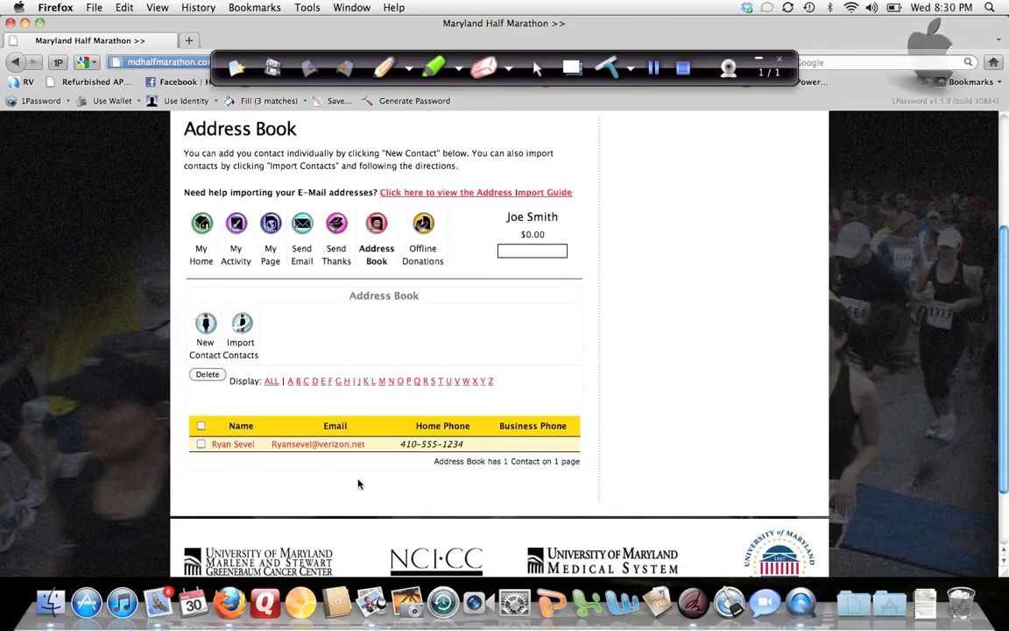
{"action": "left_click", "coordinate": [204, 327]}
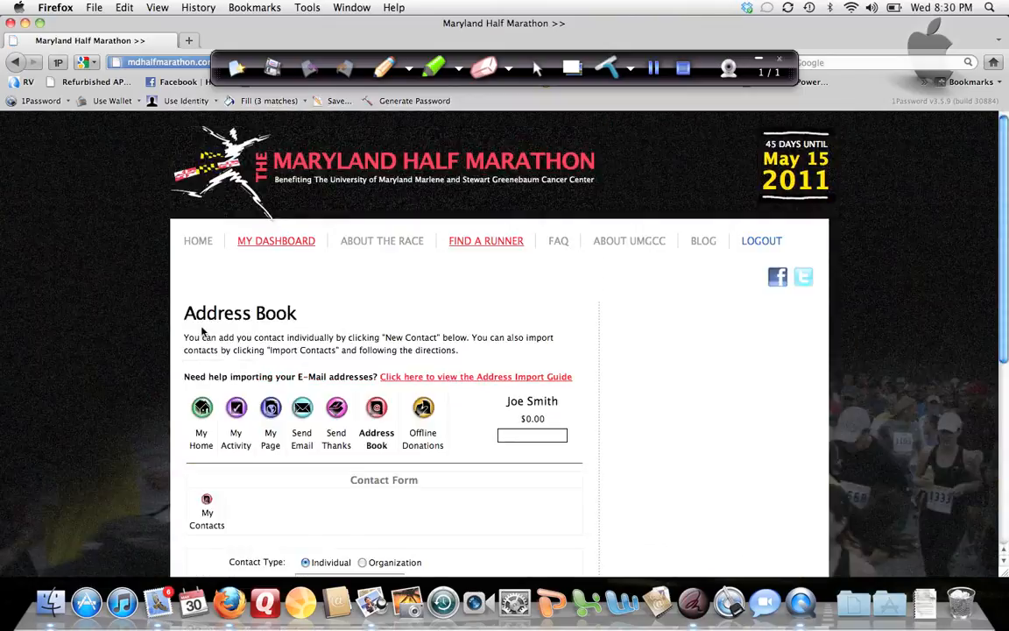
{"action": "scroll", "coordinate": [260, 373], "scroll_direction": "down", "scroll_amount": 5}
{"action": "left_click", "coordinate": [299, 376]}
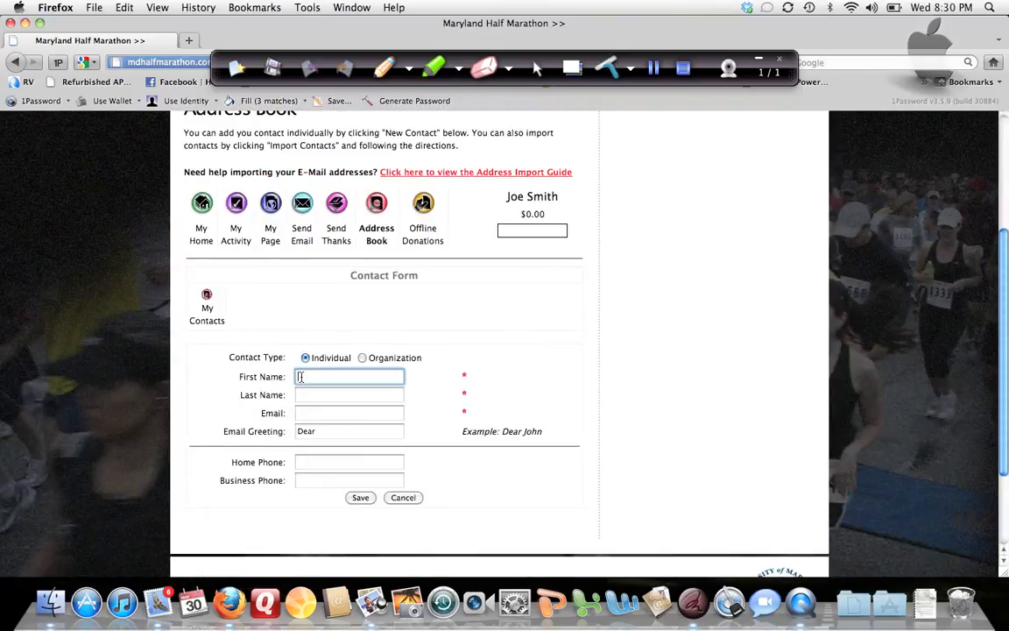
{"action": "key", "text": "Tab"}
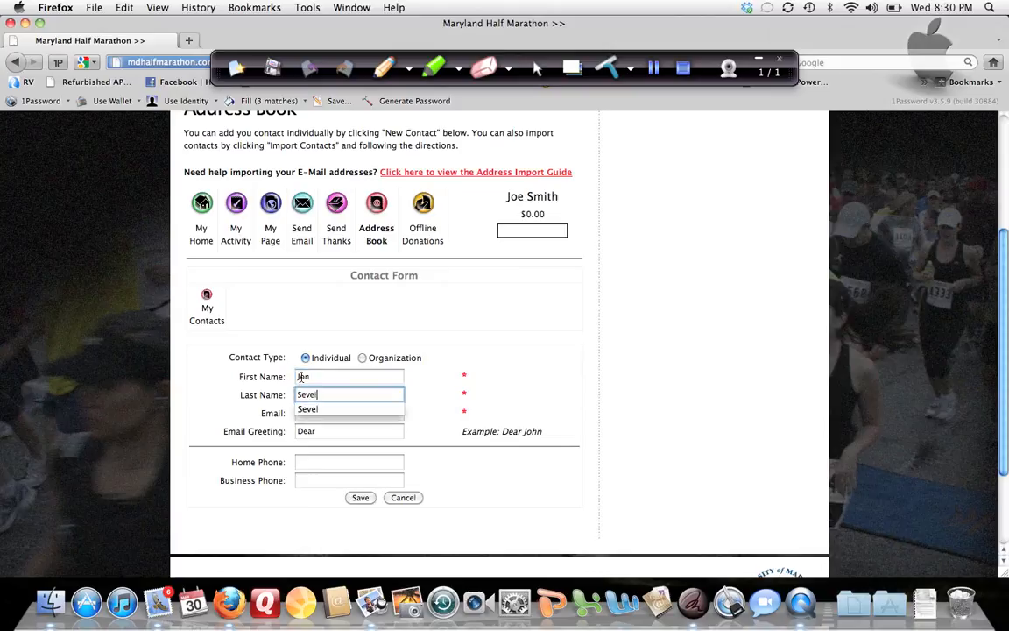
{"action": "key", "text": "Tab"}
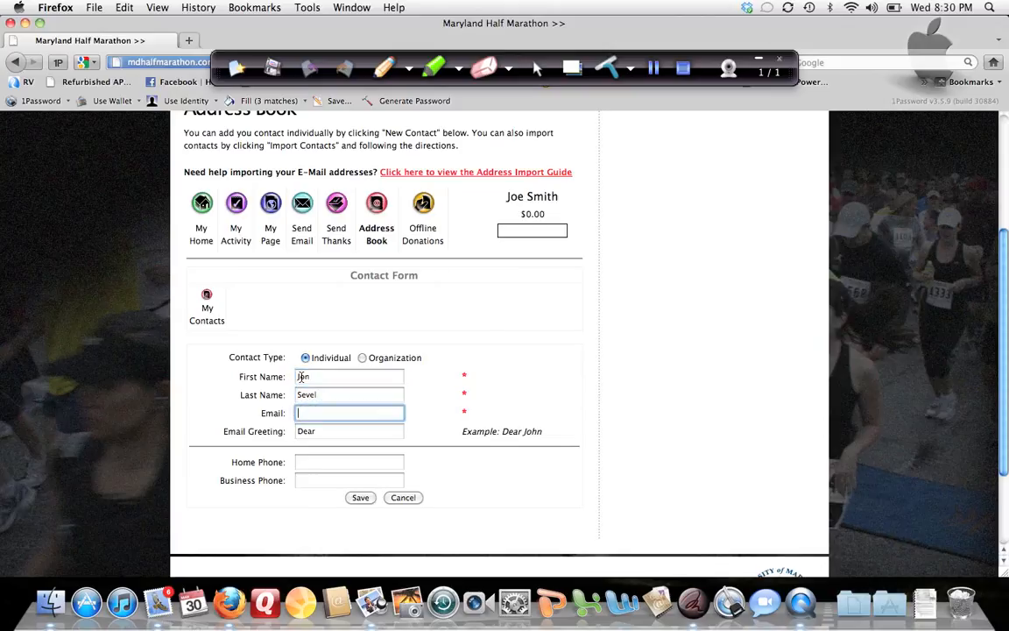
Step: Fill in the second contact's email address and a "Dear" greeting with the first name, and save the contact
{"action": "key", "text": "Tab"}
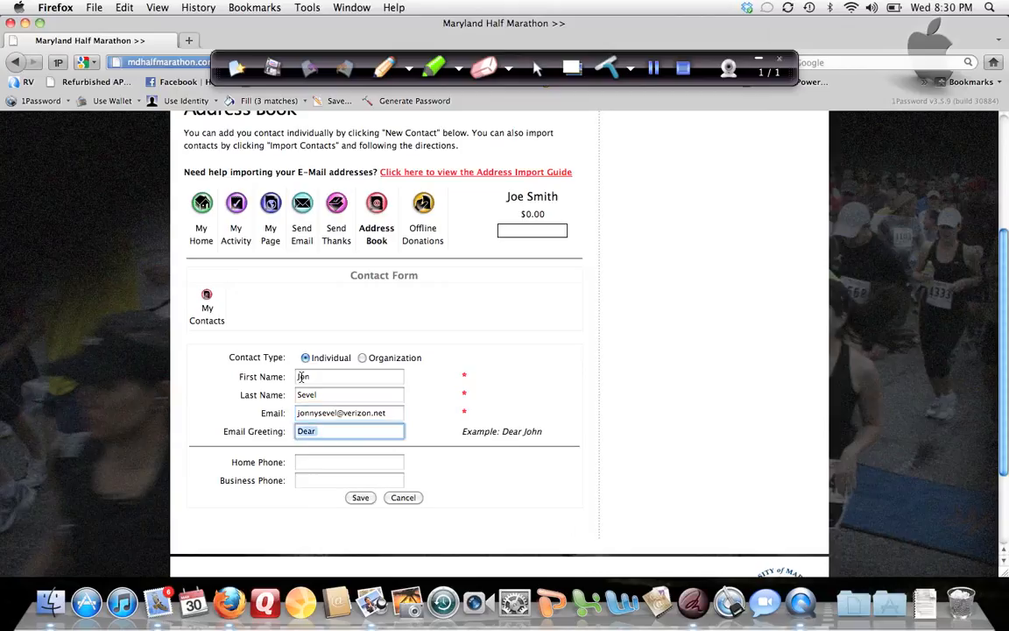
{"action": "type", "text": "Dear Jon"}
{"action": "left_click", "coordinate": [358, 498]}
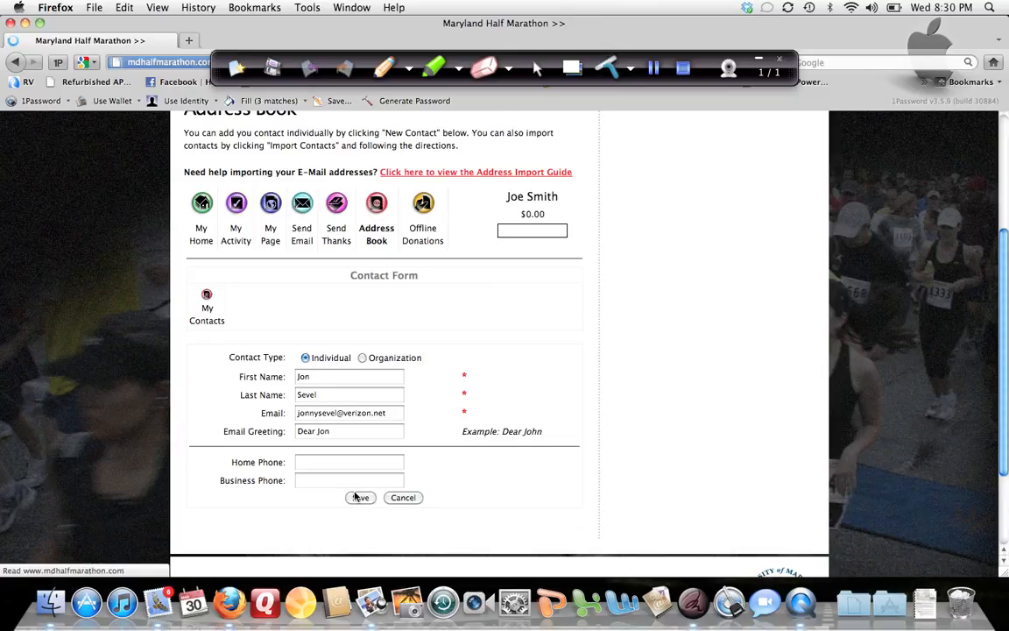
Step: Review the saved contacts listed in the Address Book
{"action": "scroll", "coordinate": [337, 464], "scroll_direction": "down", "scroll_amount": 3}
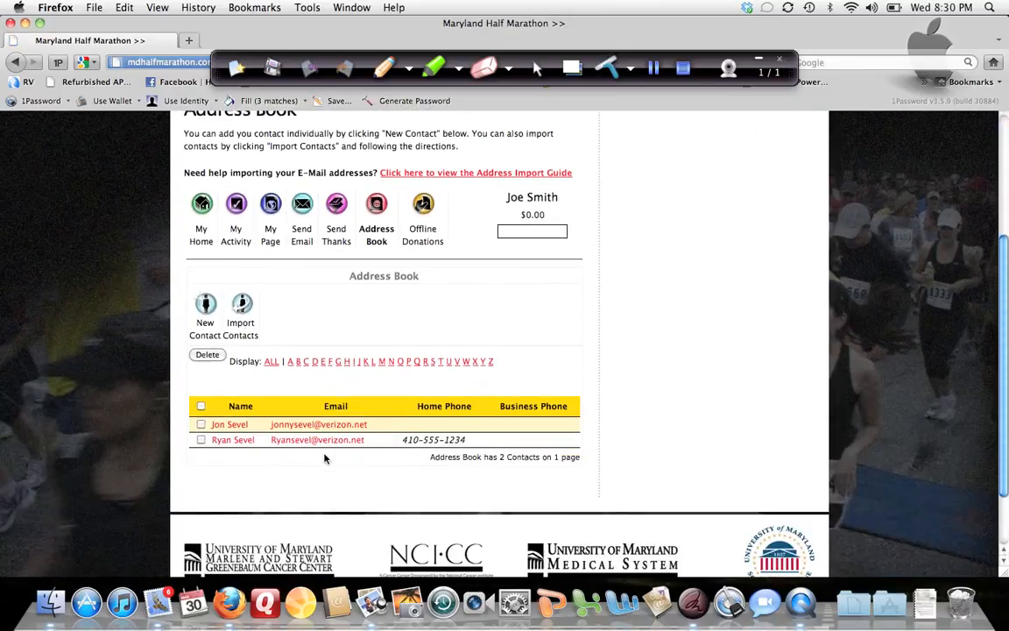
{"action": "scroll", "coordinate": [329, 457], "scroll_direction": "down", "scroll_amount": 1}
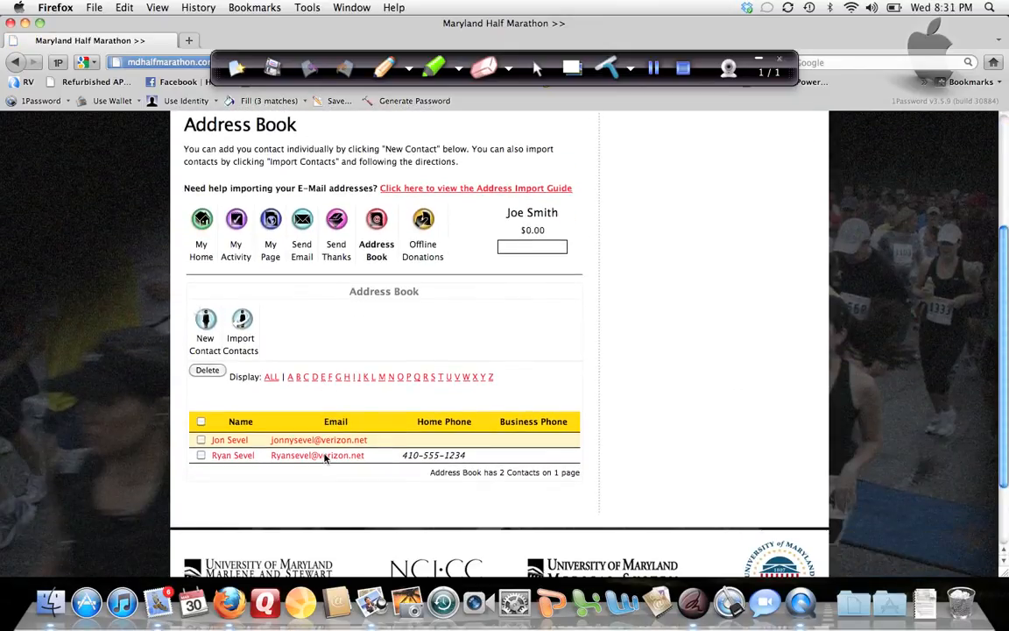
{"action": "scroll", "coordinate": [324, 458], "scroll_direction": "down", "scroll_amount": 1}
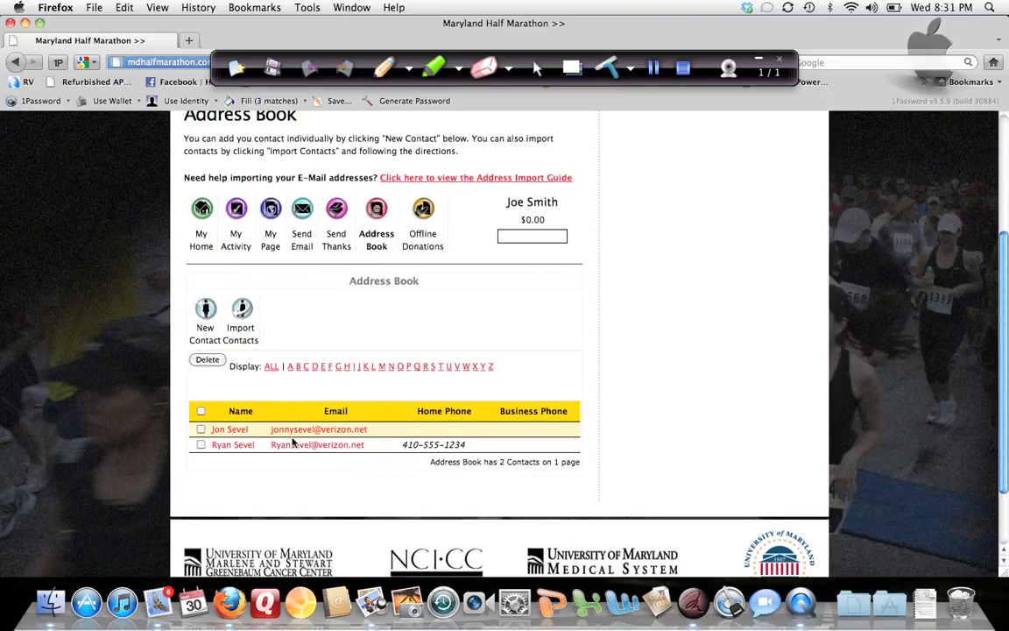
{"action": "scroll", "coordinate": [358, 322], "scroll_direction": "down", "scroll_amount": 2}
{"action": "scroll", "coordinate": [359, 324], "scroll_direction": "up", "scroll_amount": 3}
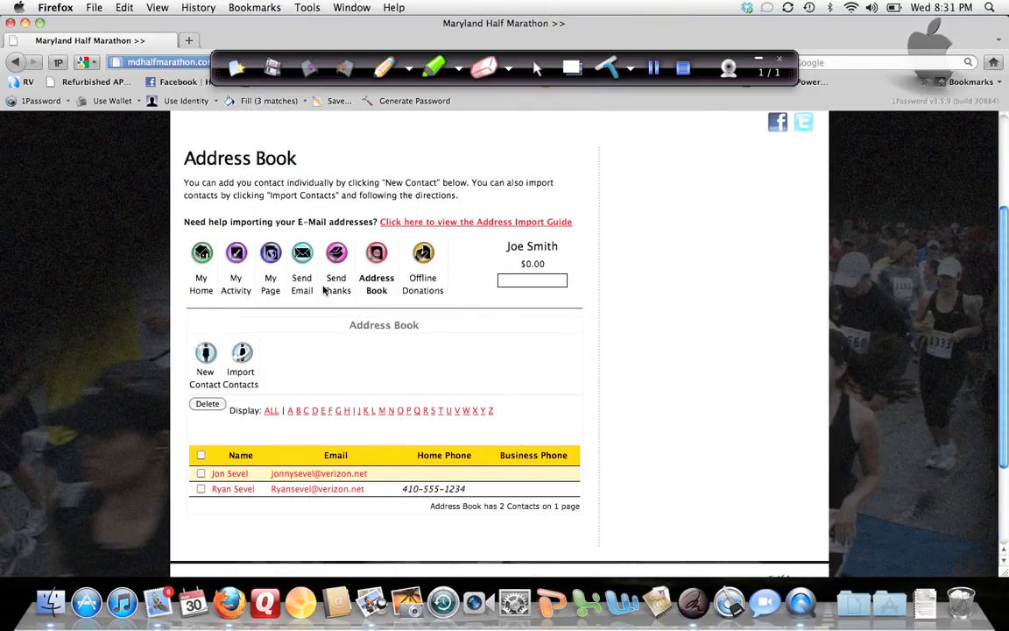
{"action": "scroll", "coordinate": [291, 287], "scroll_direction": "down", "scroll_amount": 2}
{"action": "scroll", "coordinate": [297, 287], "scroll_direction": "up", "scroll_amount": 2}
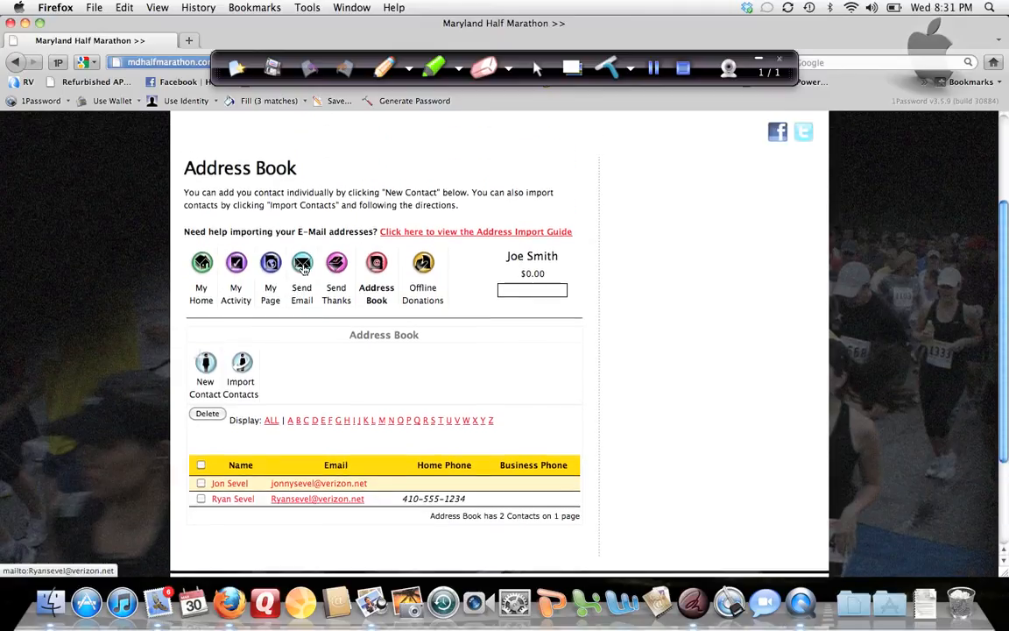
Step: Start a fundraising email, select both Address Book contacts as recipients, and continue to composing the message
{"action": "left_click", "coordinate": [304, 264]}
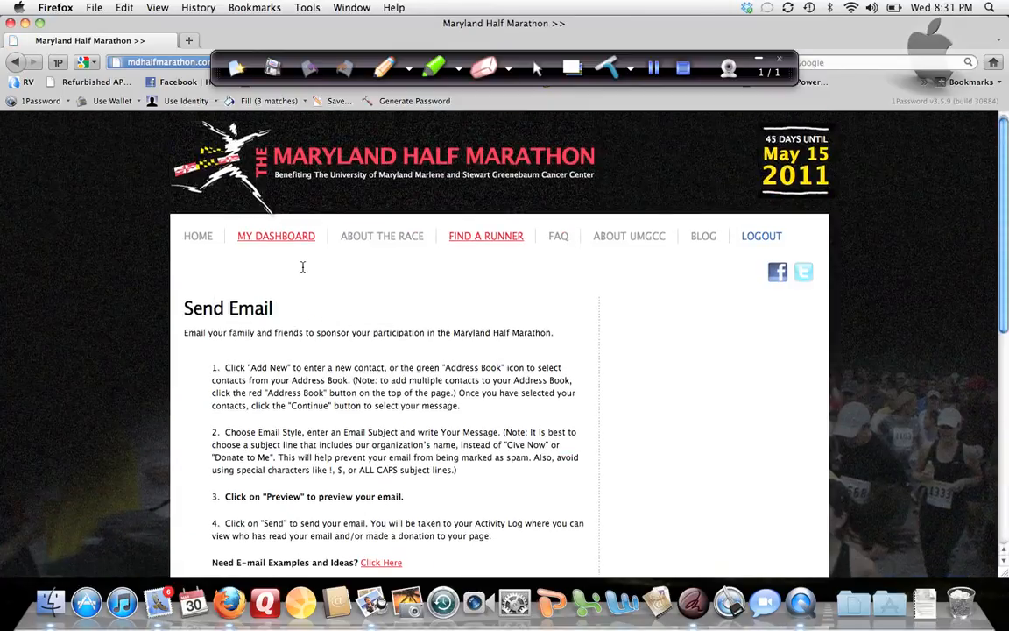
{"action": "scroll", "coordinate": [300, 265], "scroll_direction": "down", "scroll_amount": 5}
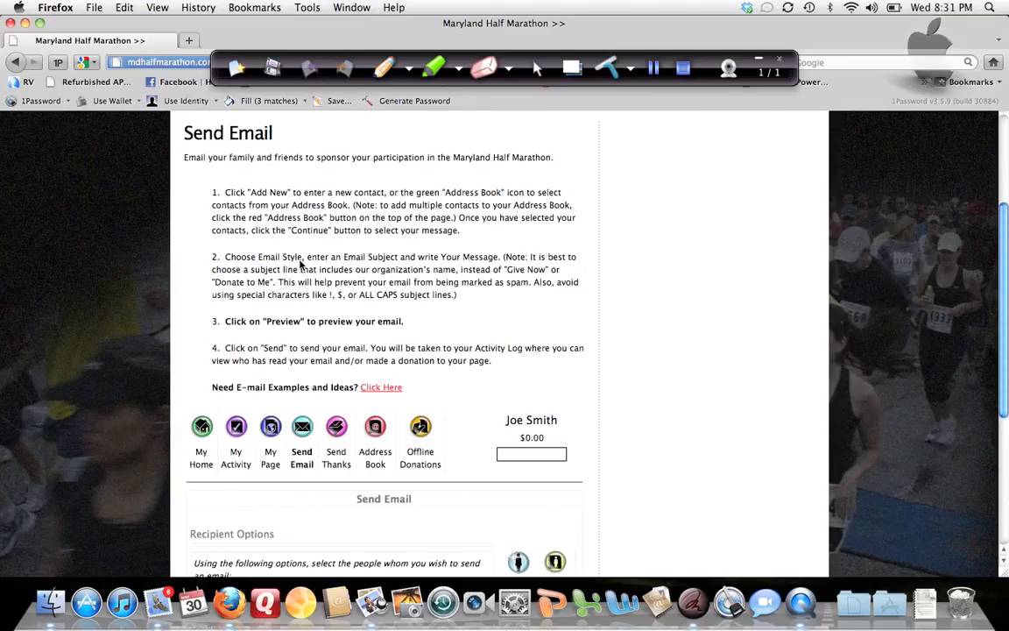
{"action": "scroll", "coordinate": [300, 265], "scroll_direction": "down", "scroll_amount": 6}
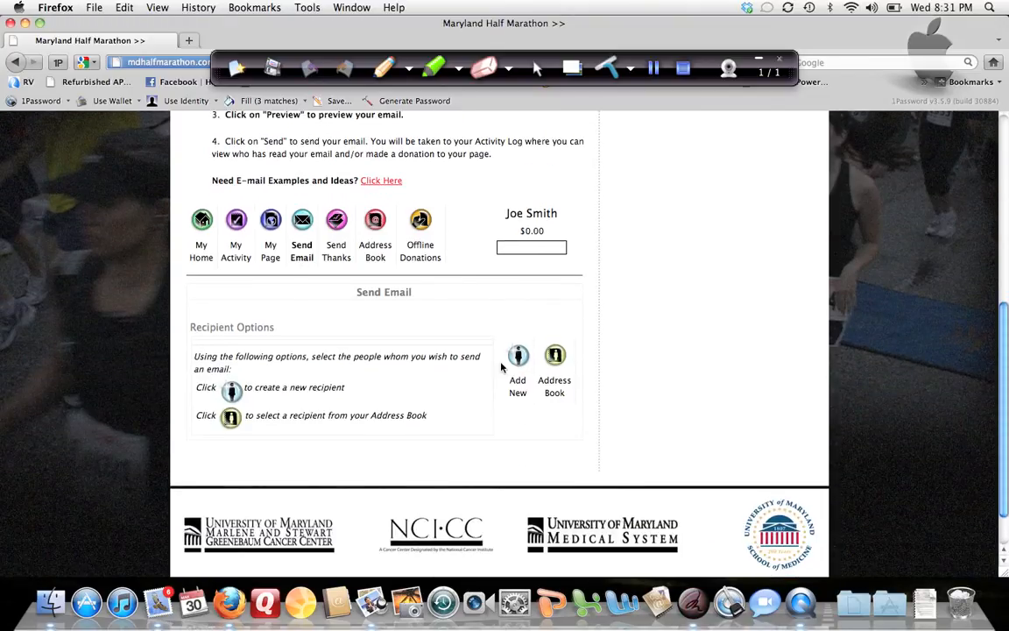
{"action": "left_click", "coordinate": [555, 353]}
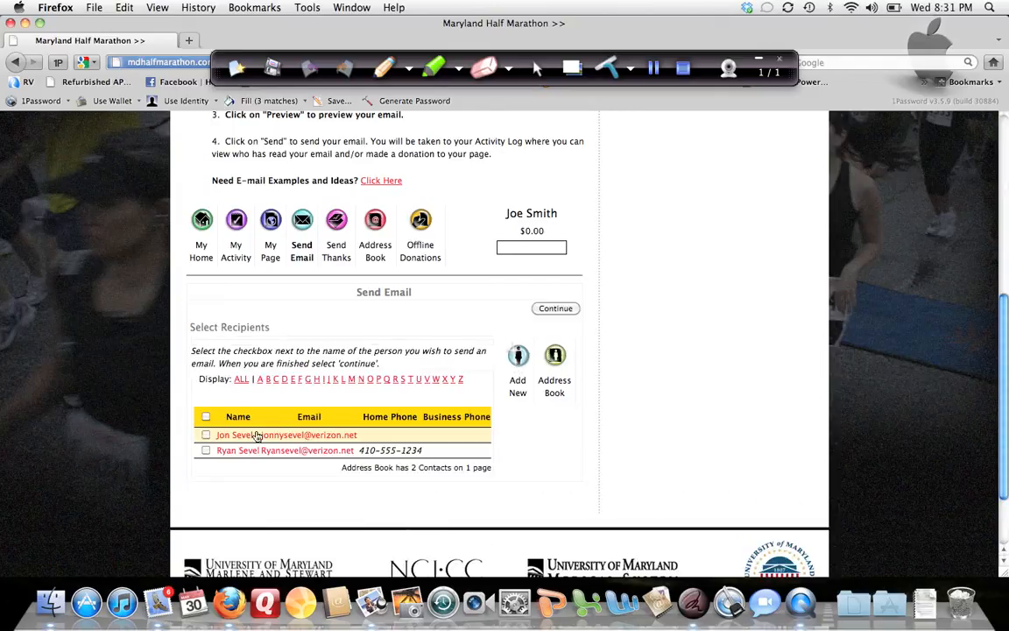
{"action": "left_click", "coordinate": [206, 435]}
{"action": "left_click", "coordinate": [206, 450]}
{"action": "left_click", "coordinate": [555, 308]}
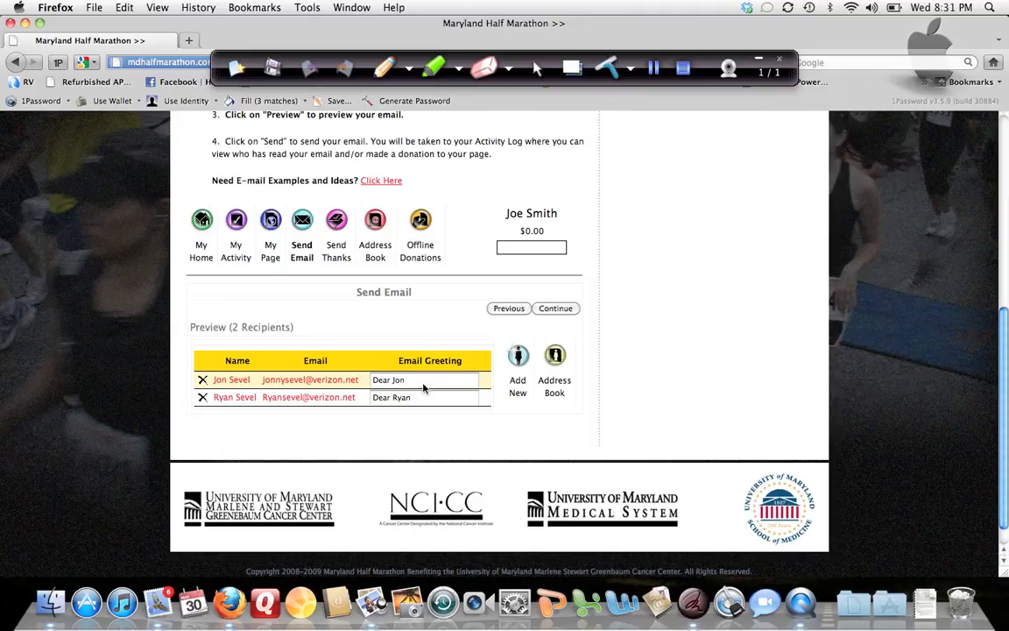
{"action": "left_click", "coordinate": [555, 308]}
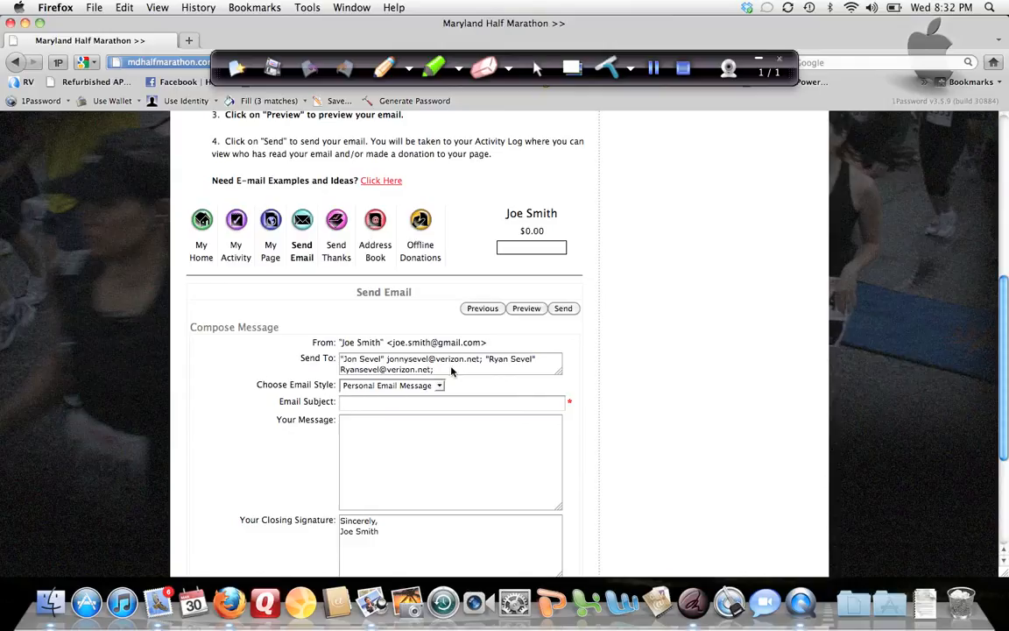
Step: Choose the Personal Email Message style and set the email subject to "Please Support Me"
{"action": "left_click", "coordinate": [433, 386]}
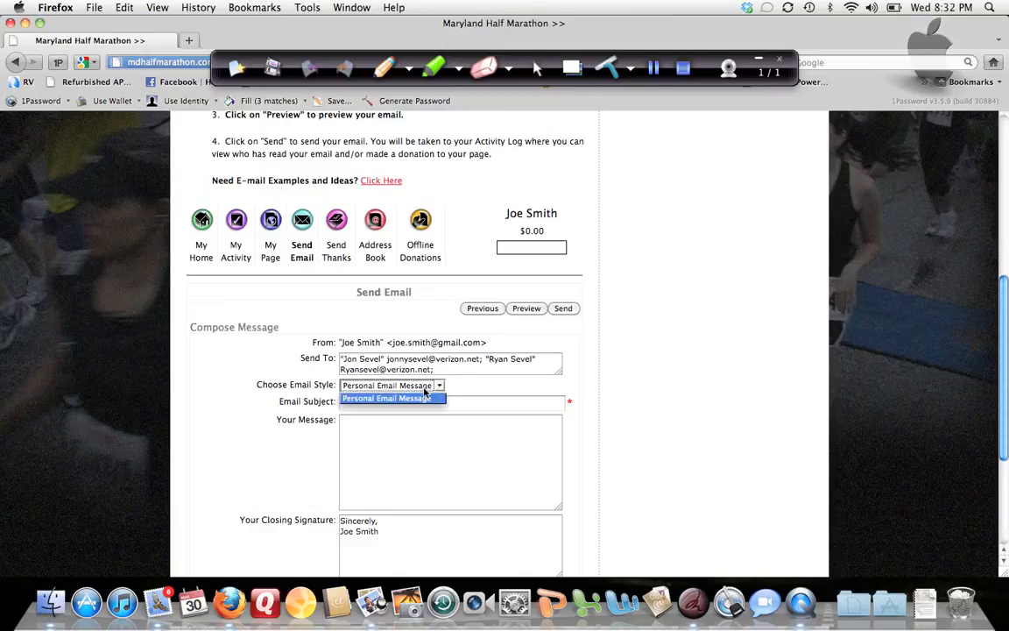
{"action": "left_click", "coordinate": [427, 400]}
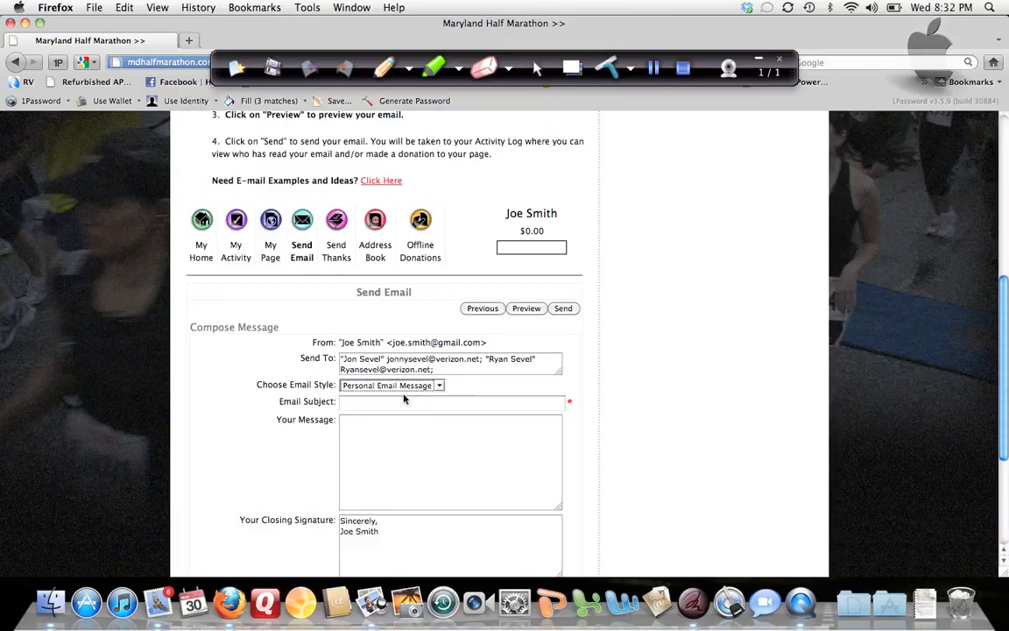
{"action": "left_click", "coordinate": [405, 401]}
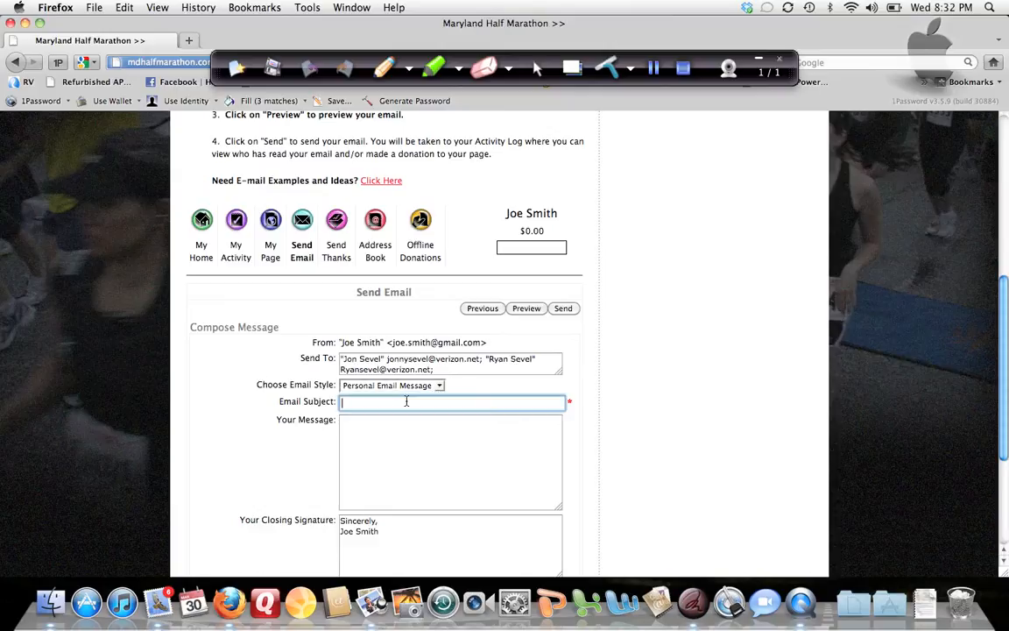
{"action": "type", "text": "Please "}
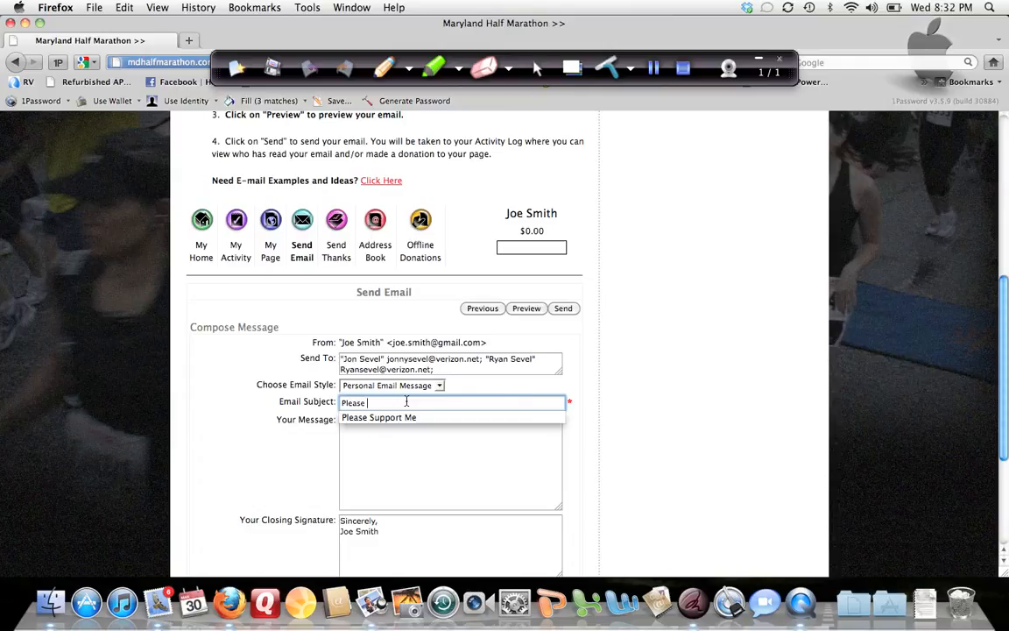
{"action": "type", "text": "Support Me"}
{"action": "key", "text": "Tab"}
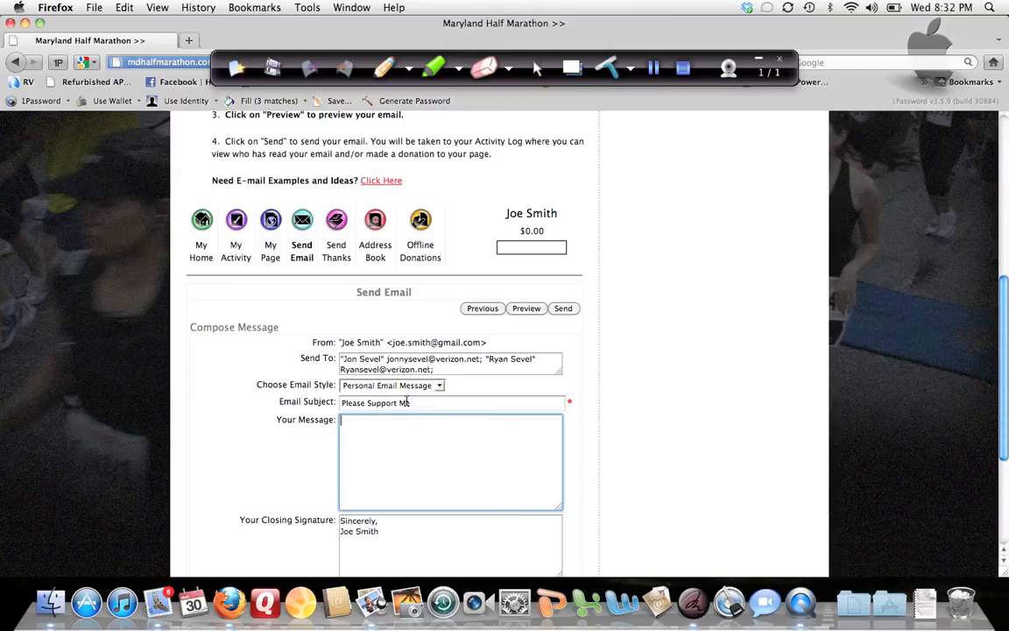
Step: Write the message text "please help support the Greenebaum Cancer Center" in the email body
{"action": "type", "text": "please help support the Ge"}
{"action": "key", "text": "BackSpace"}
{"action": "type", "text": "r"}
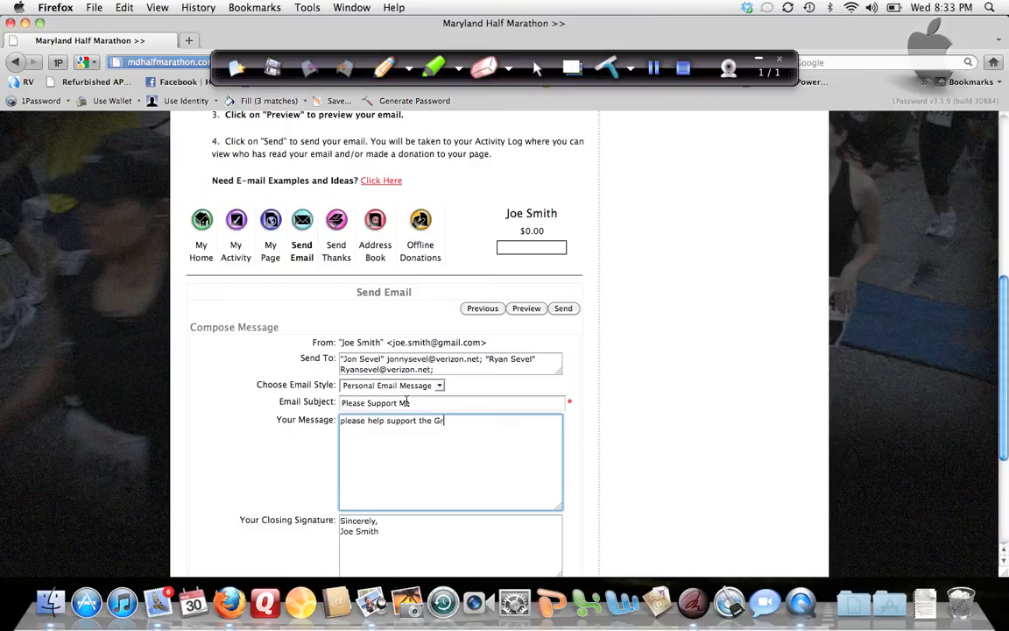
{"action": "type", "text": "eenebaum Cancer Center"}
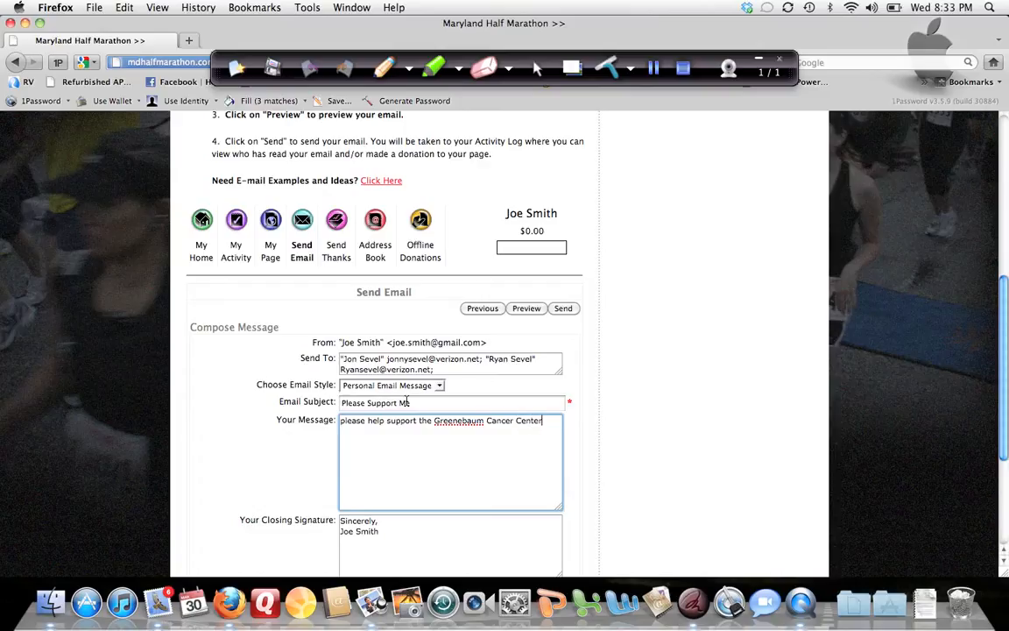
Step: Preview the composed email to check its greeting, message, signature and fundraising page link, and close the preview
{"action": "scroll", "coordinate": [390, 458], "scroll_direction": "down", "scroll_amount": 3}
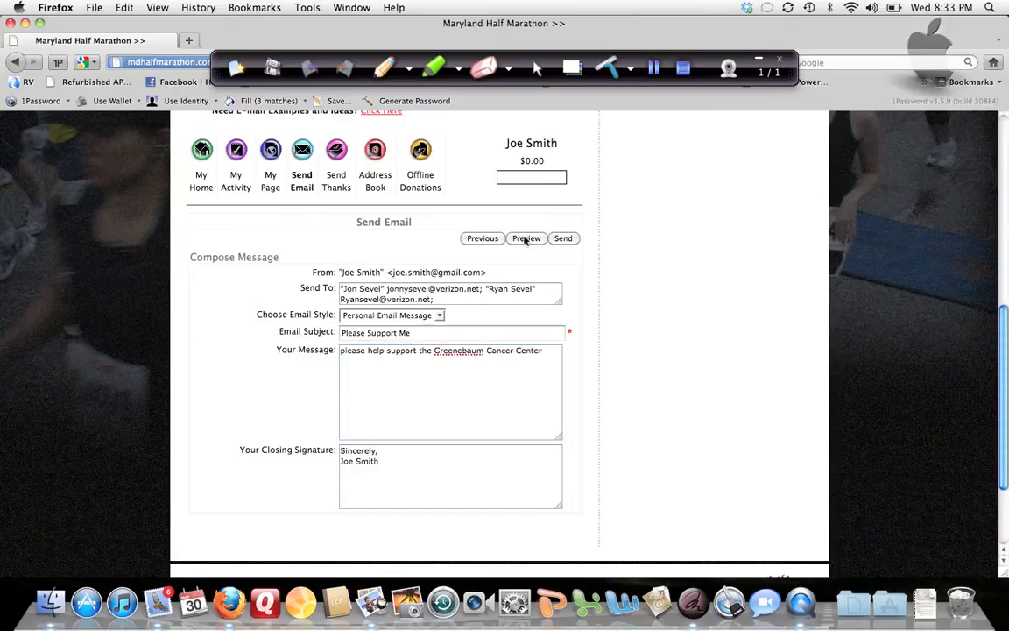
{"action": "left_click", "coordinate": [526, 239]}
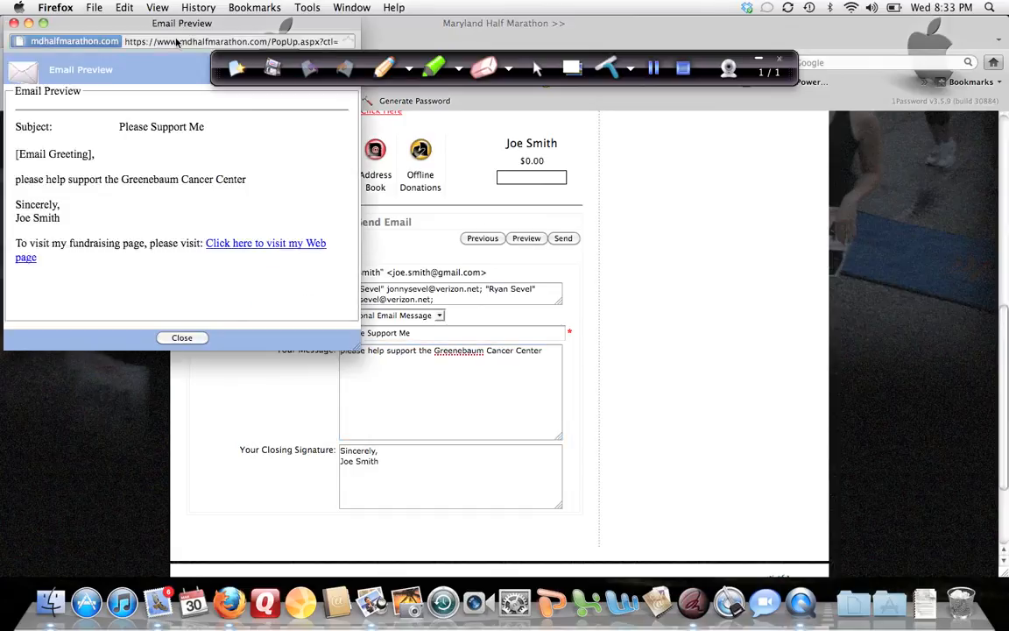
{"action": "left_click_drag", "start_coordinate": [161, 24], "coordinate": [215, 101]}
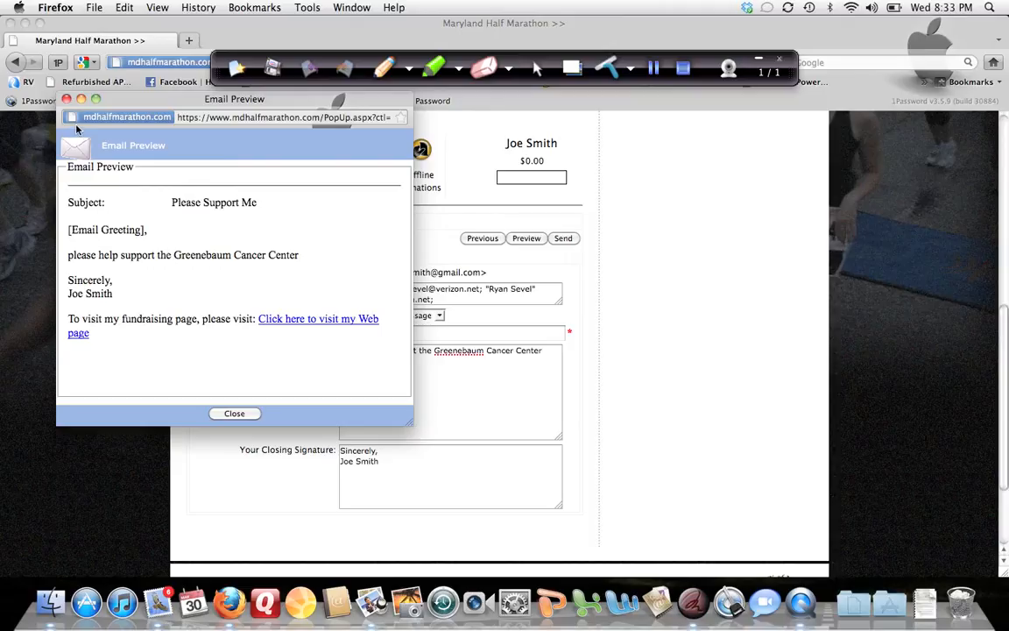
{"action": "left_click", "coordinate": [234, 414]}
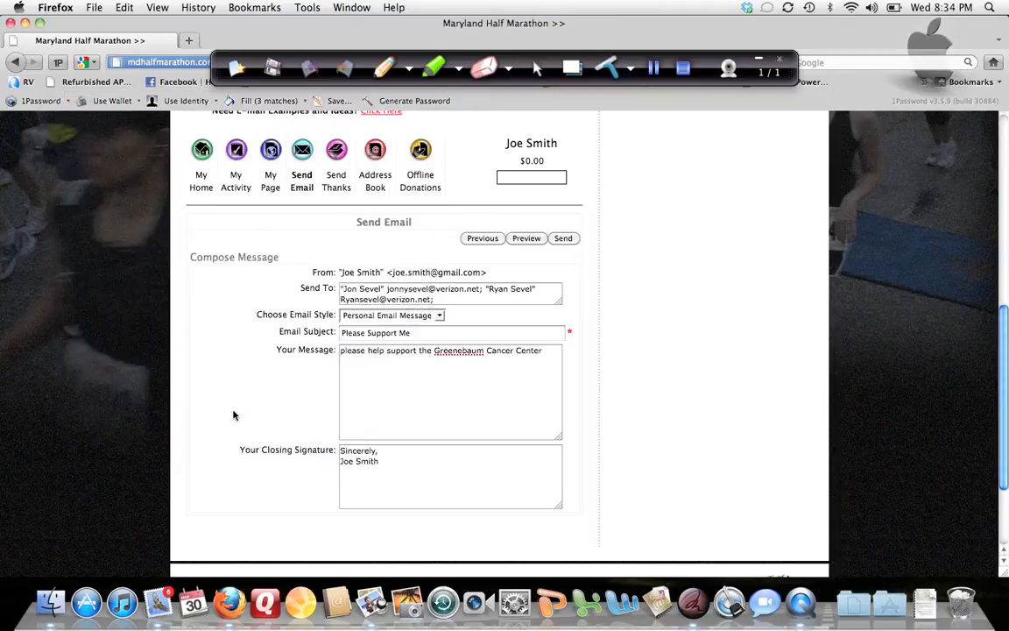
Step: End the message's sentence with a period and add the lines "To donate to my page, please click the link below." and "Thanks"
{"action": "left_click", "coordinate": [545, 351]}
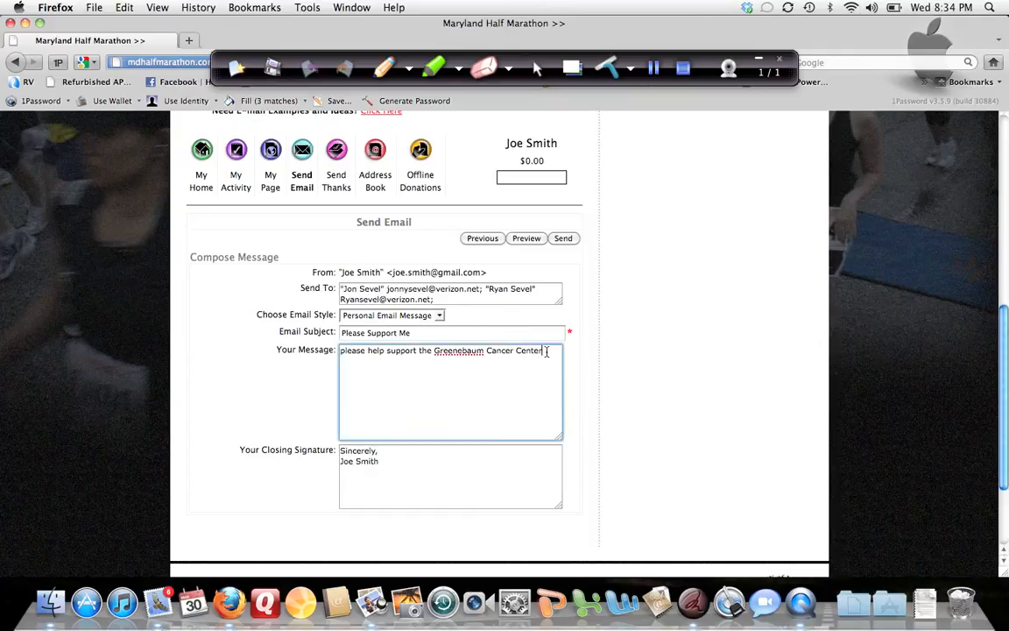
{"action": "key", "text": "Return"}
{"action": "type", "text": "To donate to my page, please c"}
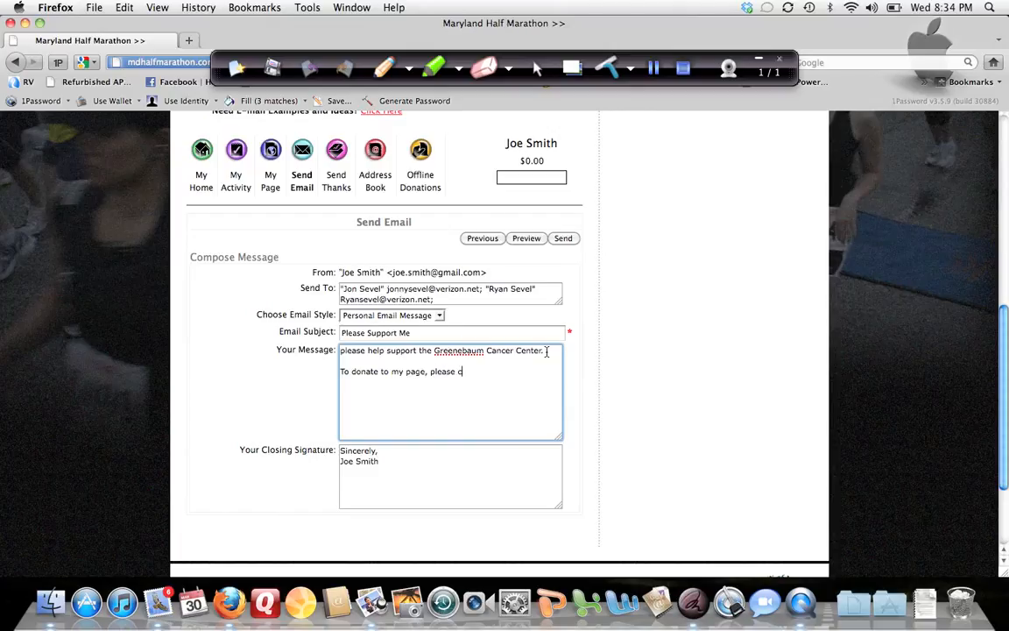
{"action": "type", "text": "lick the link below."}
{"action": "key", "text": "Return"}
{"action": "type", "text": "Thank"}
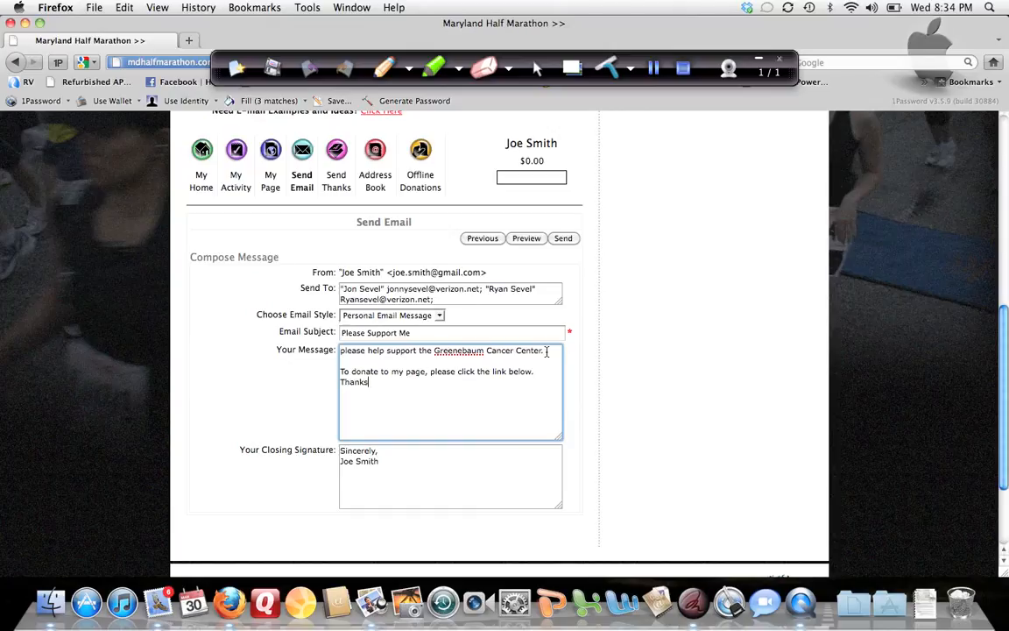
{"action": "type", "text": "s"}
Step: Preview the revised email, close the preview, and send the email to both recipients
{"action": "left_click", "coordinate": [522, 238]}
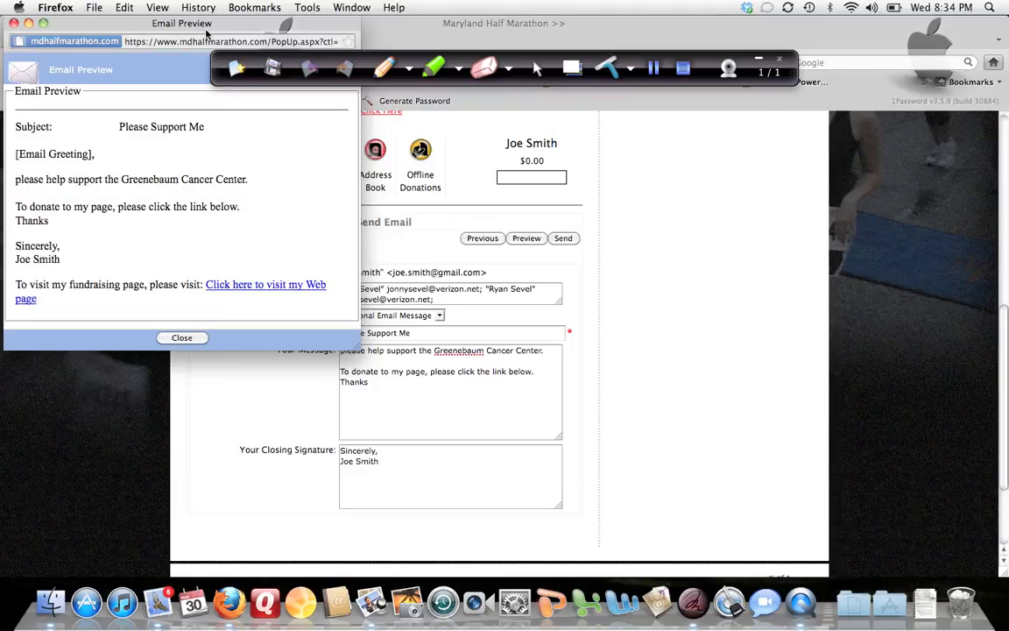
{"action": "left_click_drag", "start_coordinate": [206, 32], "coordinate": [309, 126]}
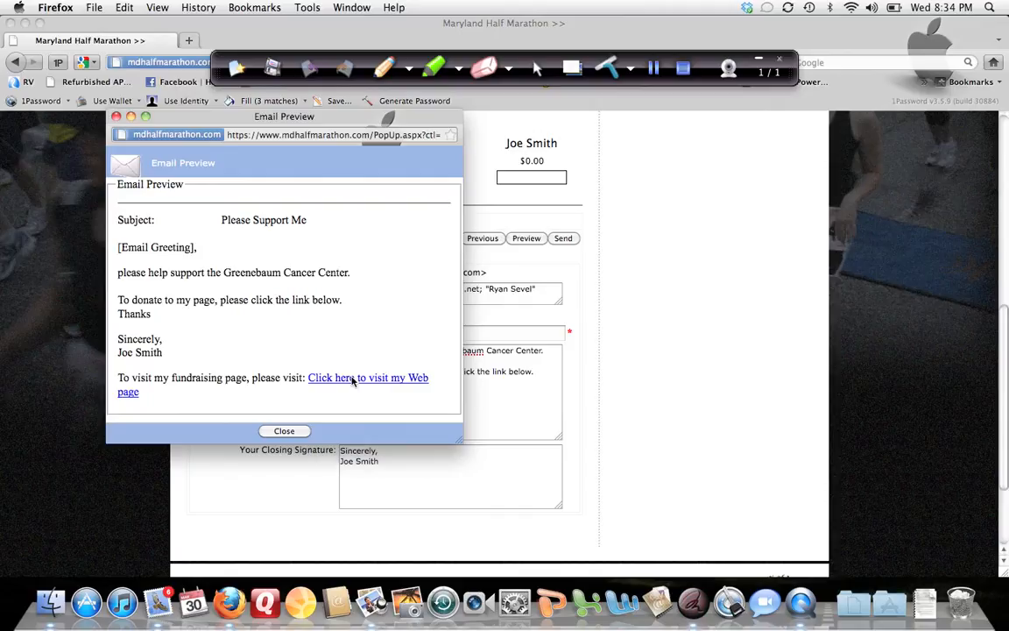
{"action": "left_click", "coordinate": [285, 431]}
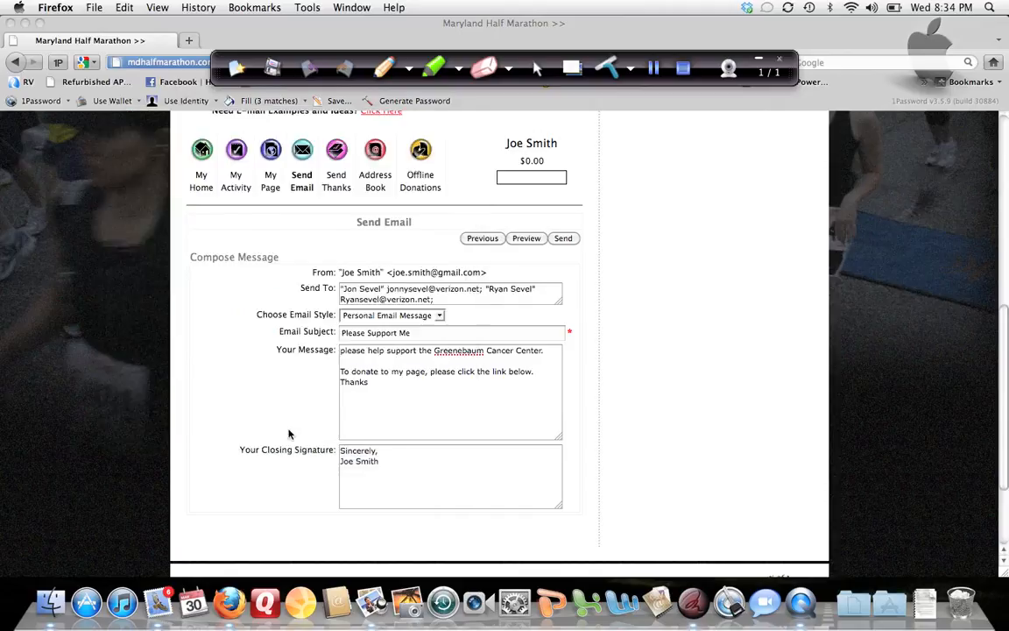
{"action": "left_click", "coordinate": [563, 239]}
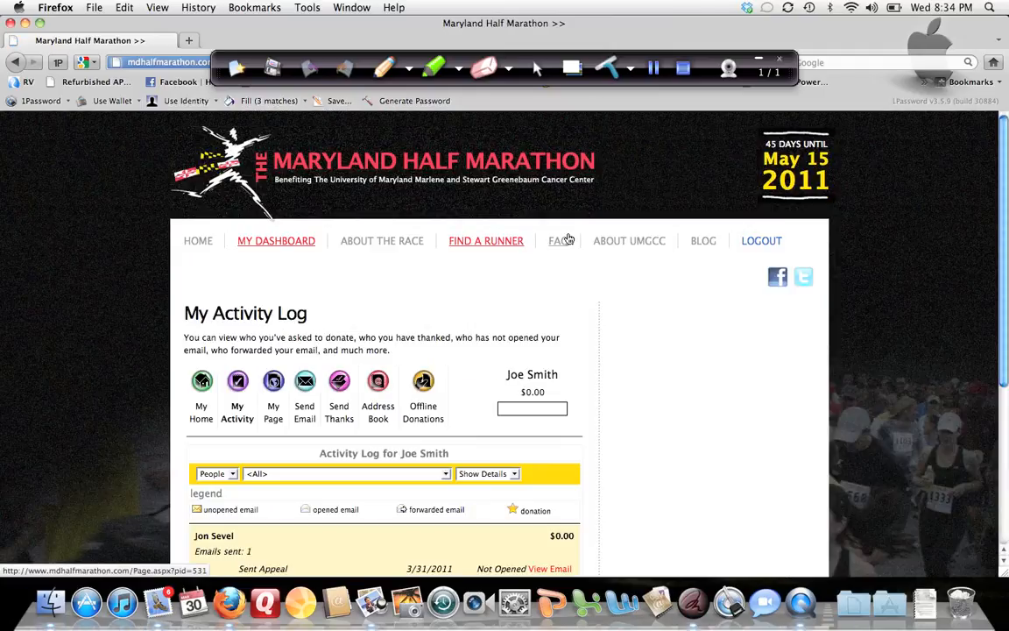
Step: Review the Activity Log's entries for both recipients and view the email sent to the first one
{"action": "scroll", "coordinate": [568, 239], "scroll_direction": "down", "scroll_amount": 5}
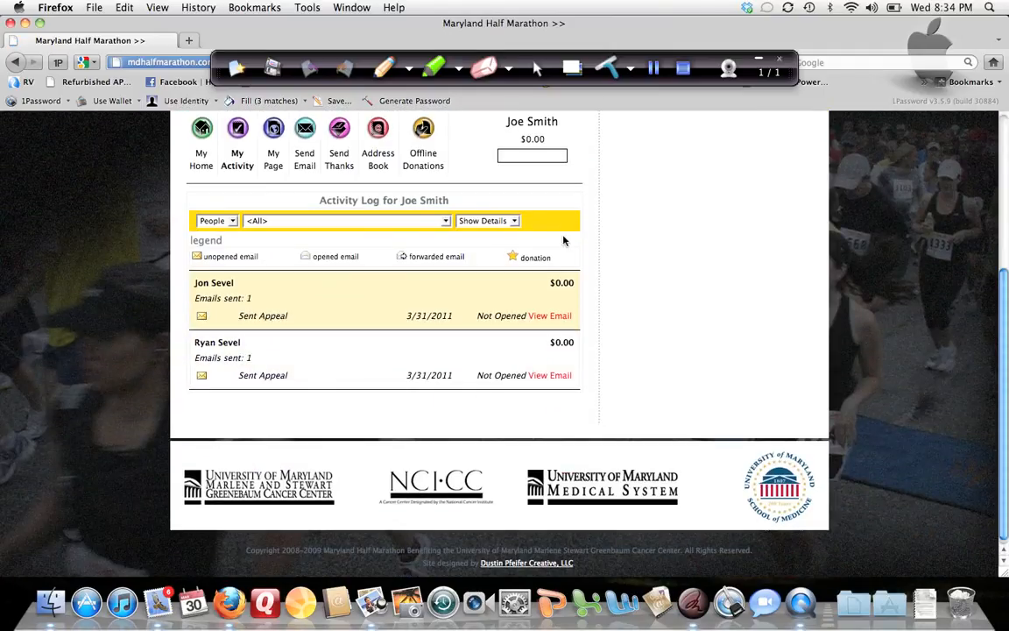
{"action": "scroll", "coordinate": [565, 238], "scroll_direction": "up", "scroll_amount": 2}
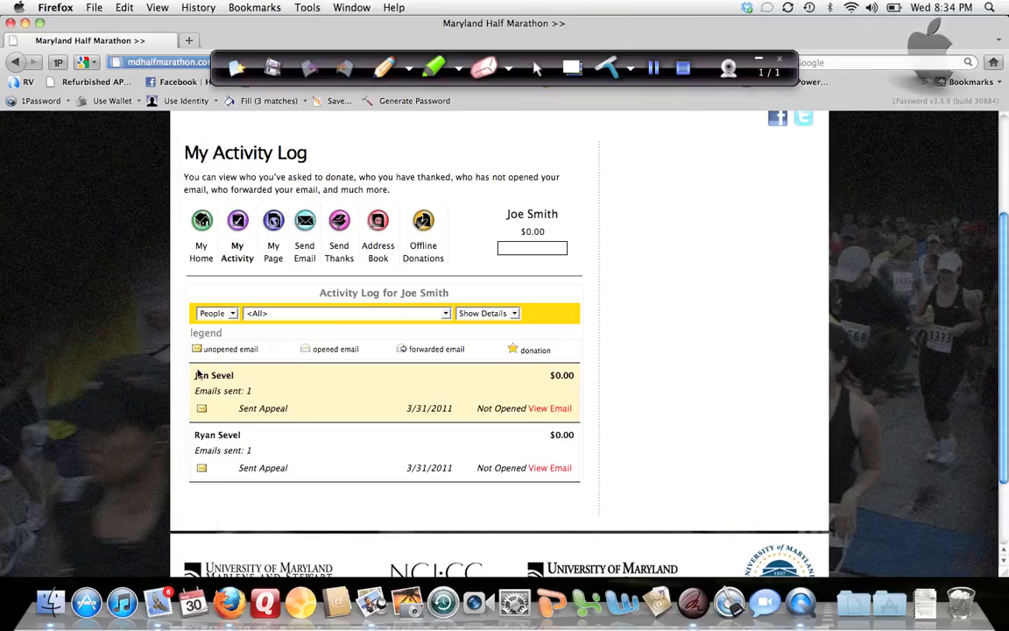
{"action": "left_click", "coordinate": [550, 408]}
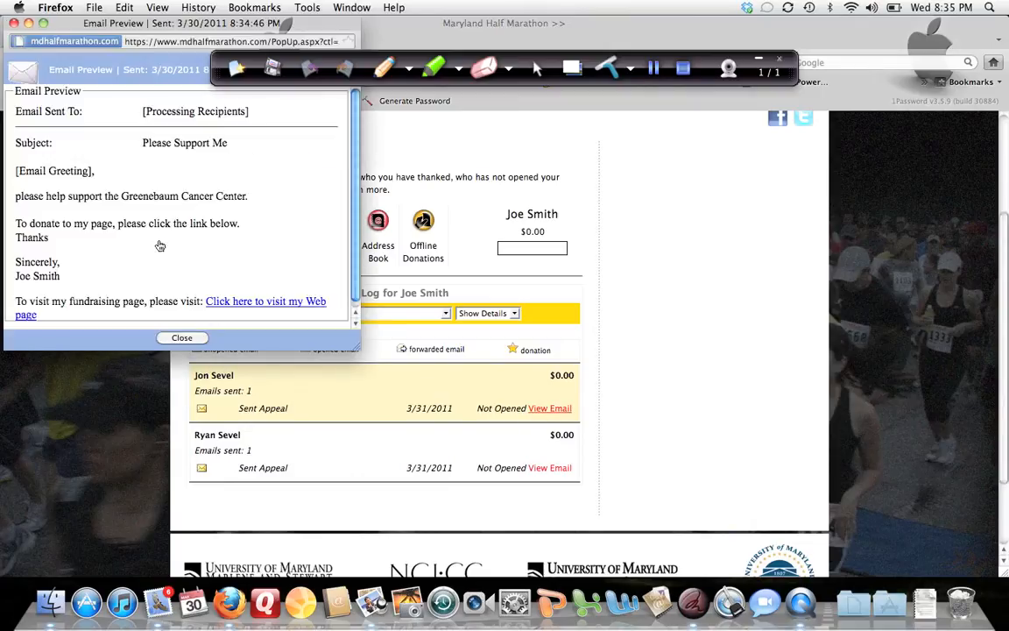
{"action": "left_click", "coordinate": [182, 338]}
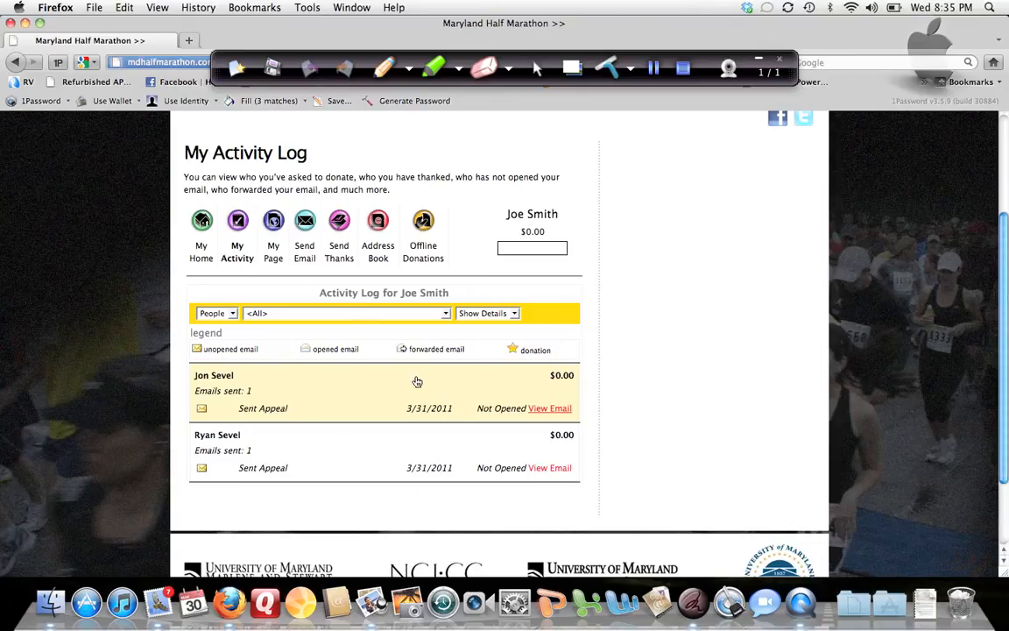
{"action": "scroll", "coordinate": [406, 378], "scroll_direction": "down", "scroll_amount": 3}
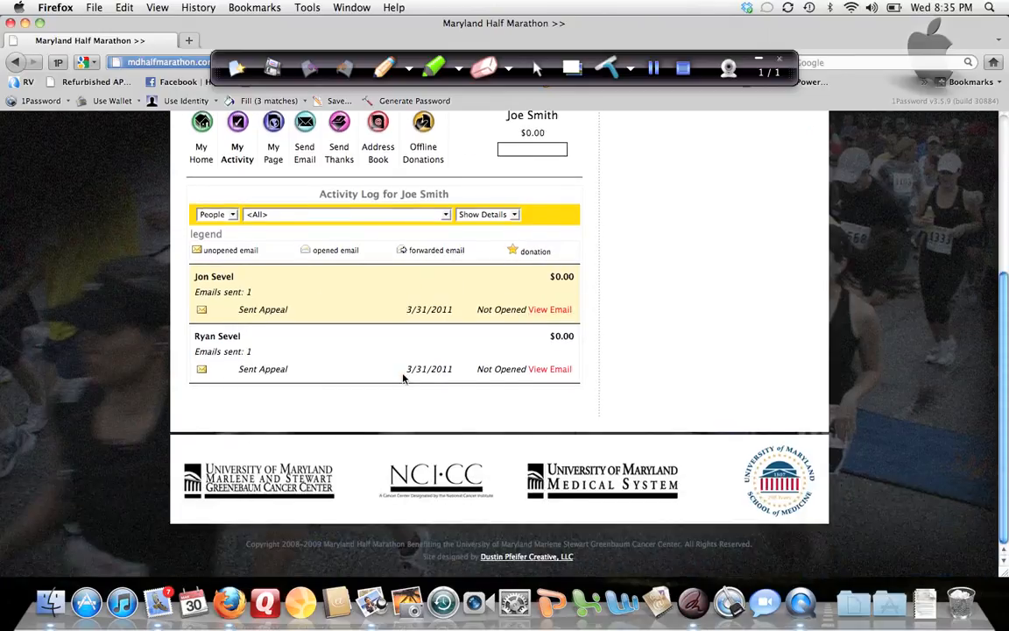
{"action": "scroll", "coordinate": [406, 378], "scroll_direction": "up", "scroll_amount": 4}
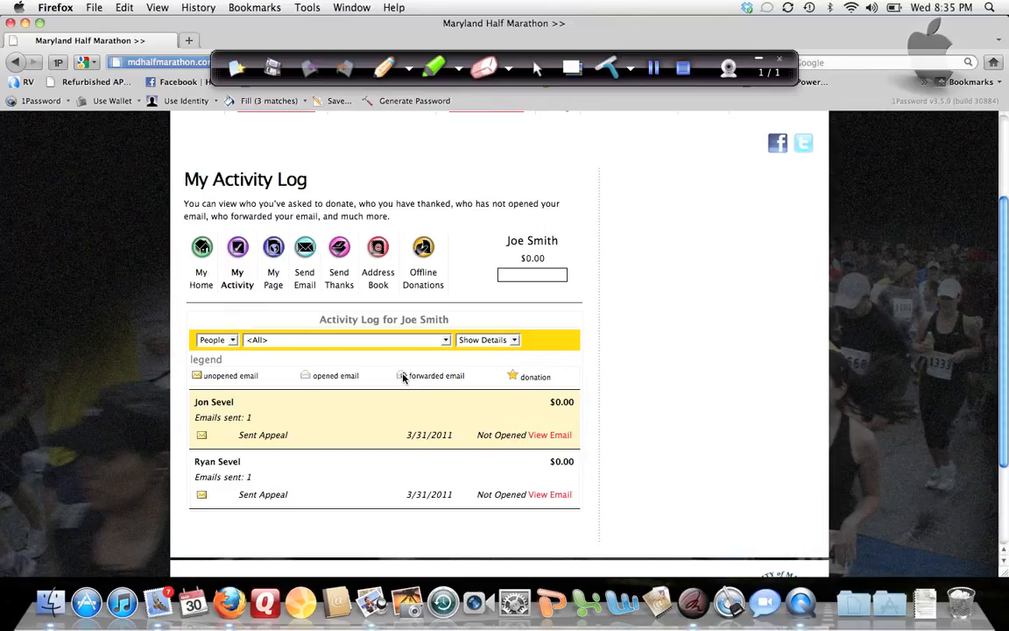
{"action": "scroll", "coordinate": [402, 378], "scroll_direction": "up", "scroll_amount": 3}
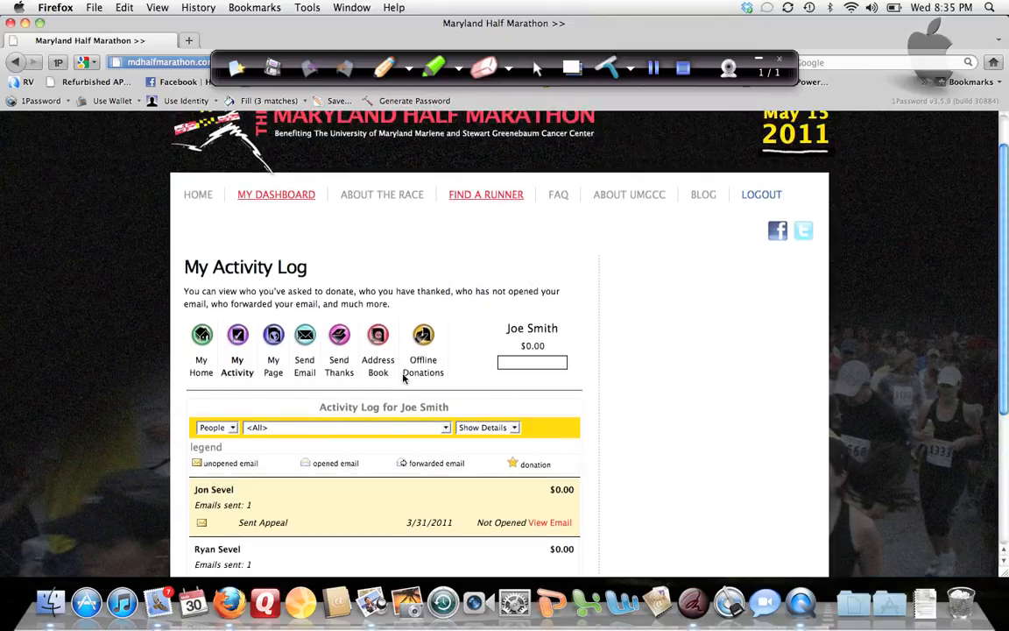
{"action": "scroll", "coordinate": [403, 377], "scroll_direction": "down", "scroll_amount": 5}
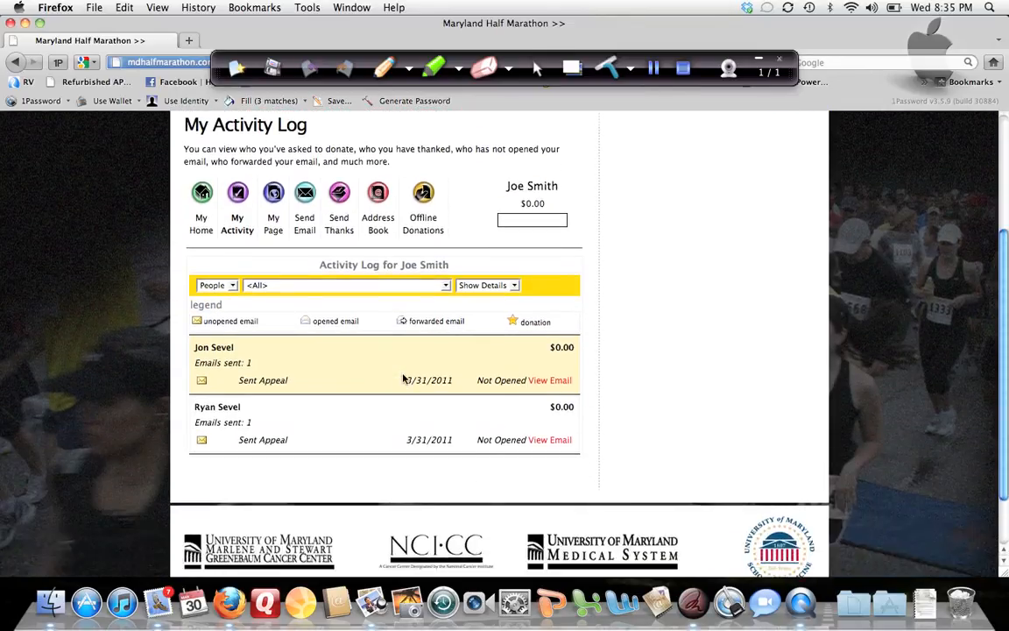
{"action": "scroll", "coordinate": [403, 378], "scroll_direction": "up", "scroll_amount": 3}
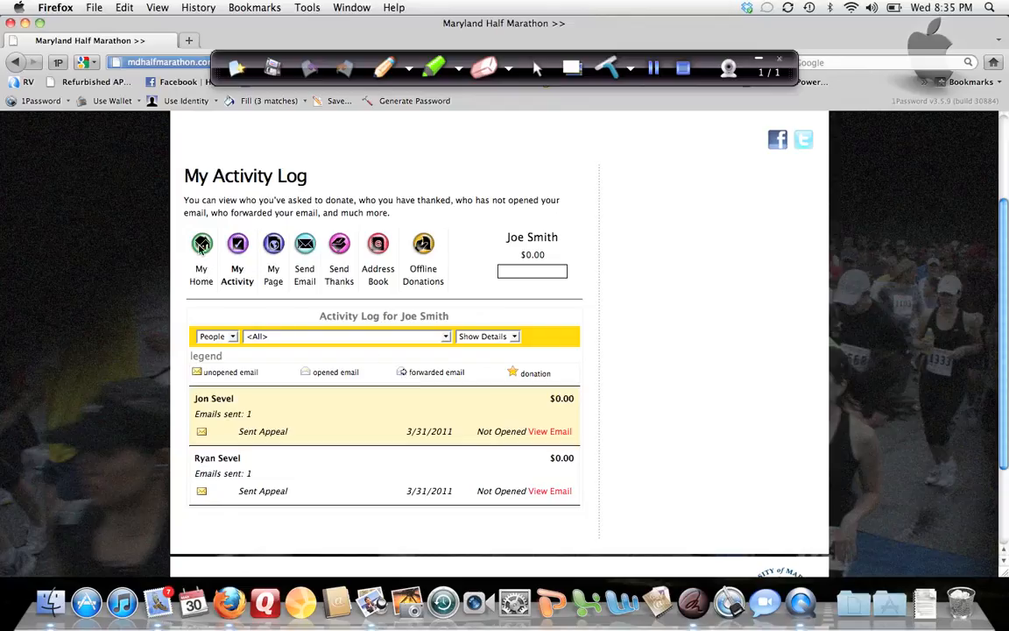
Step: Return to the My Home page and look over its to-do list, goal details and progress summary
{"action": "left_click", "coordinate": [201, 244]}
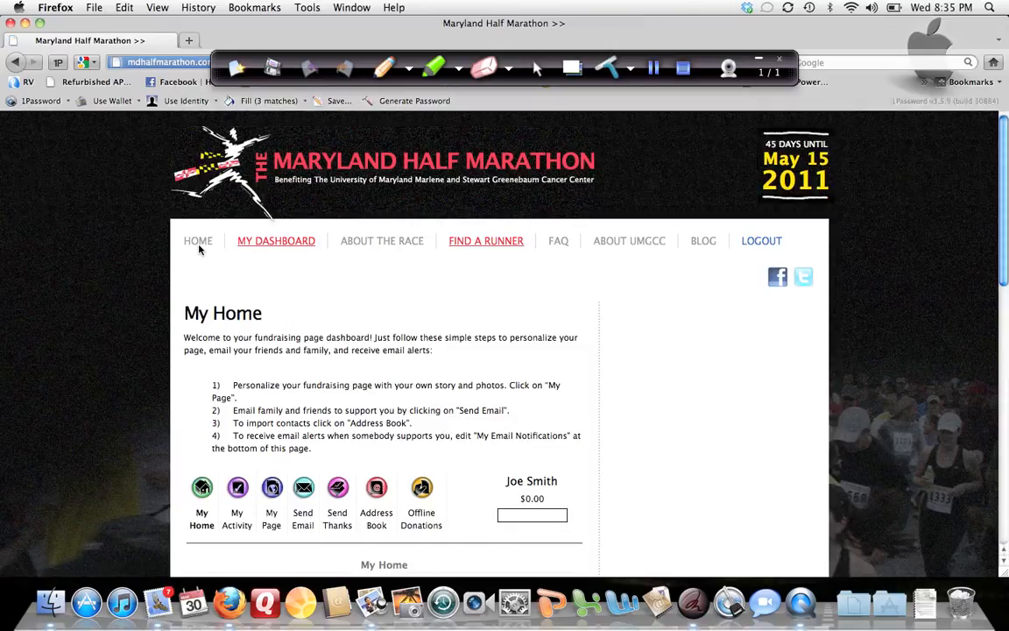
{"action": "scroll", "coordinate": [199, 250], "scroll_direction": "down", "scroll_amount": 3}
{"action": "scroll", "coordinate": [198, 250], "scroll_direction": "down", "scroll_amount": 3}
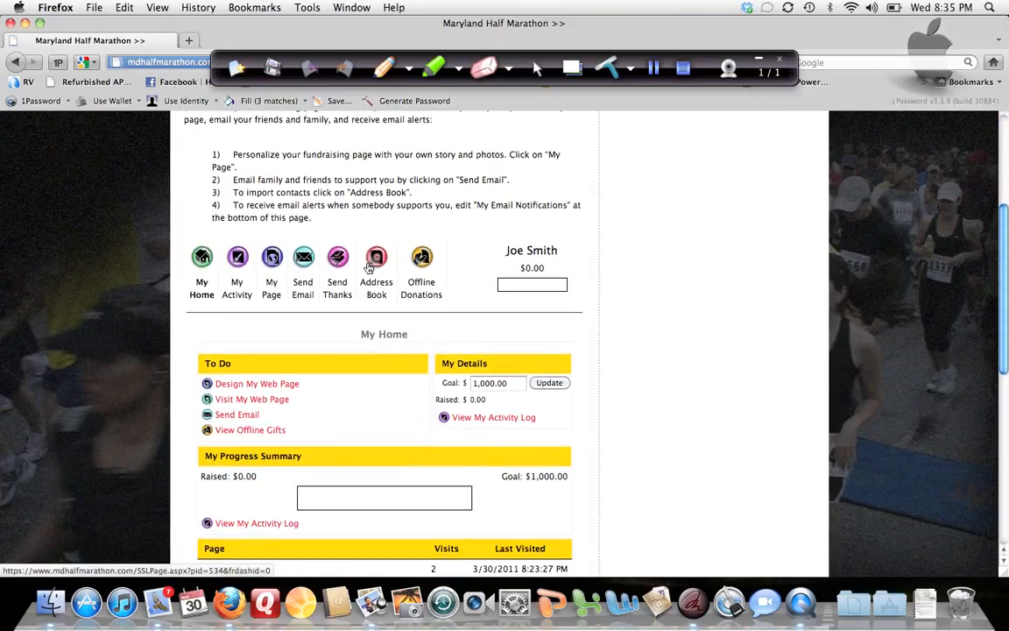
Step: Open My Page, specify "smitty" as the fundraiser's friendly URL, check its availability and apply it
{"action": "left_click", "coordinate": [273, 257]}
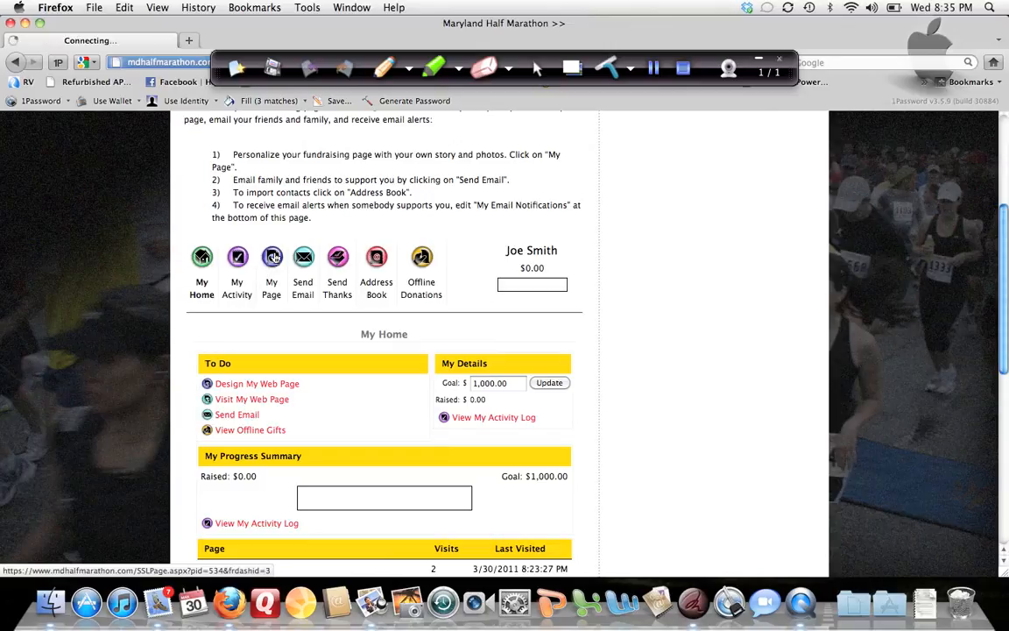
{"action": "scroll", "coordinate": [270, 259], "scroll_direction": "down", "scroll_amount": 5}
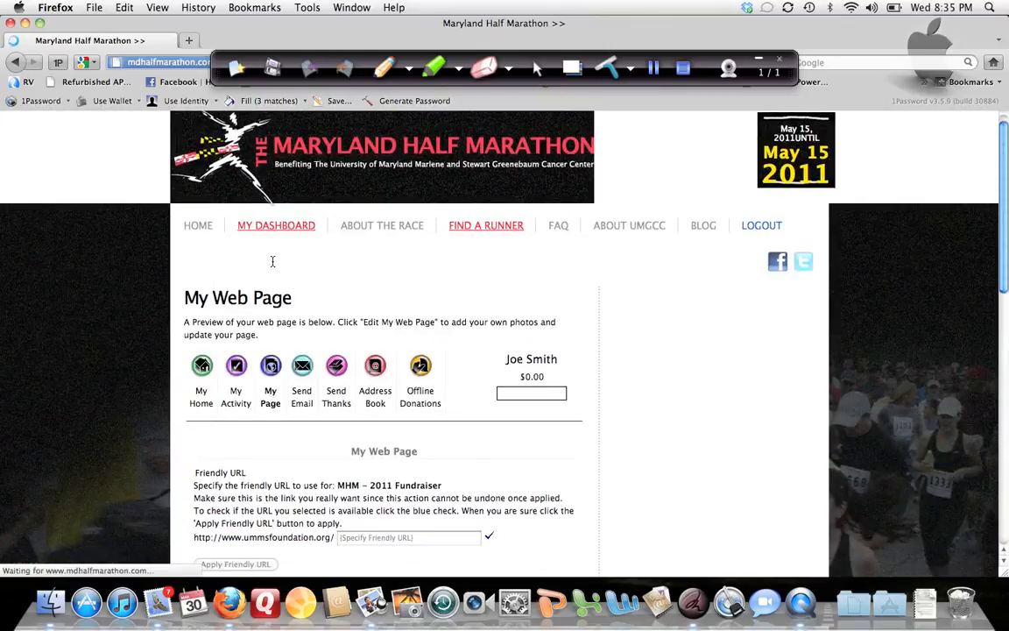
{"action": "scroll", "coordinate": [270, 259], "scroll_direction": "down", "scroll_amount": 2}
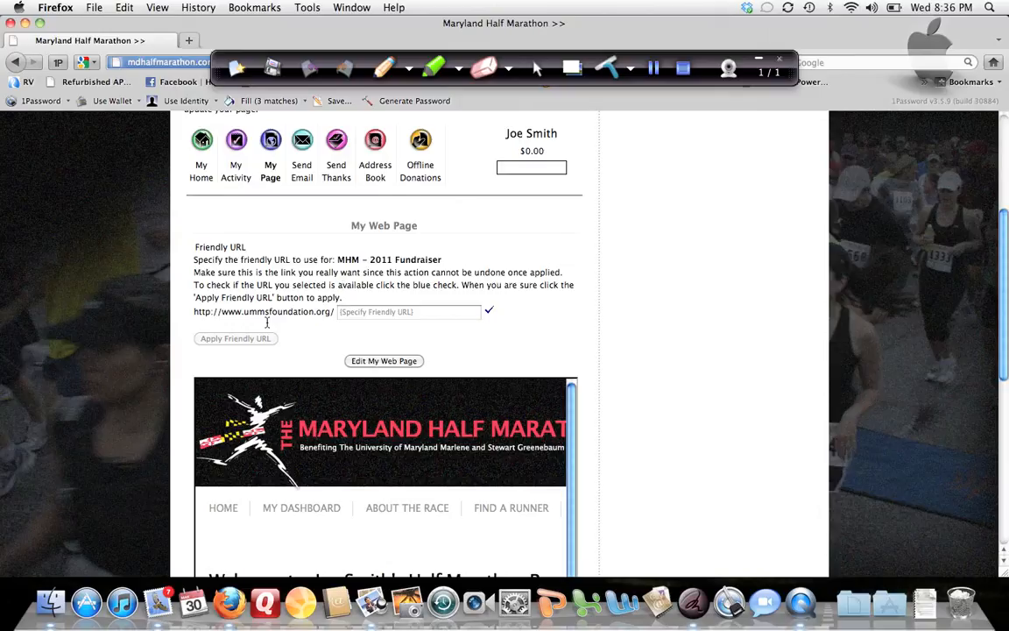
{"action": "left_click", "coordinate": [383, 315]}
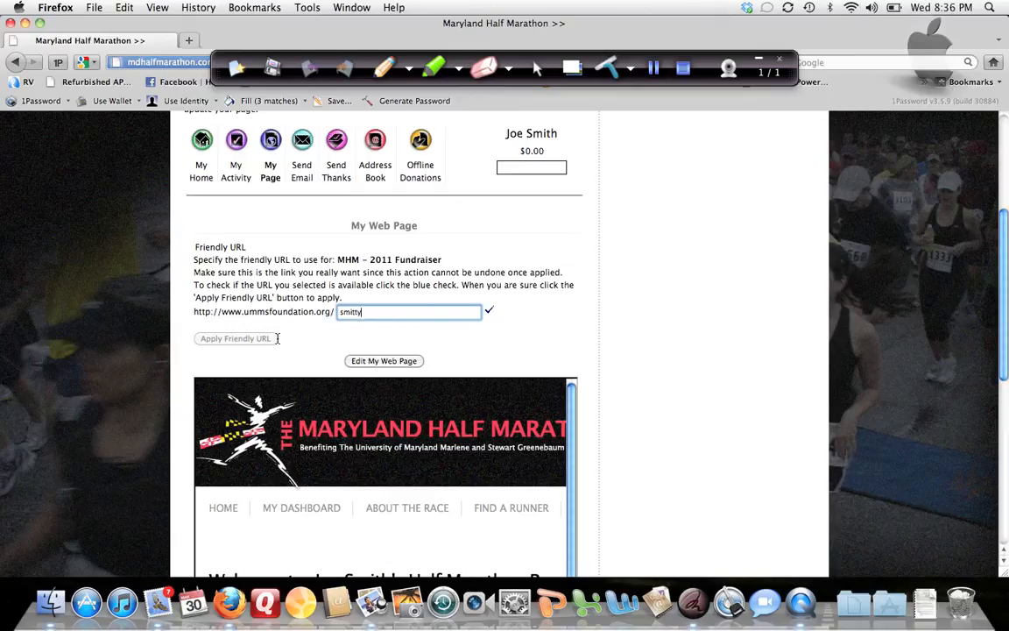
{"action": "key", "text": "Tab"}
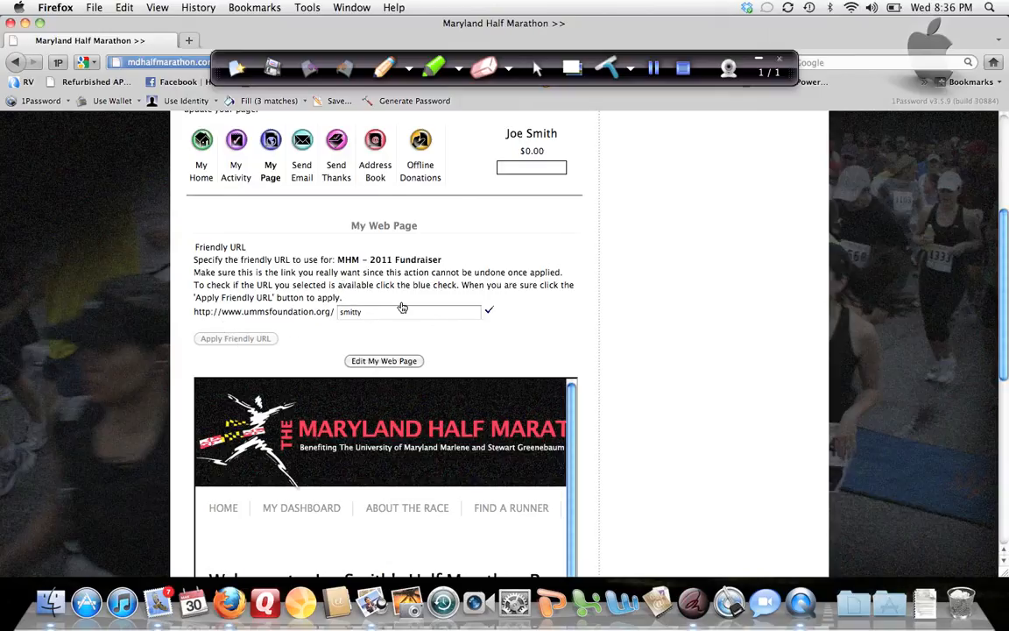
{"action": "left_click", "coordinate": [489, 310]}
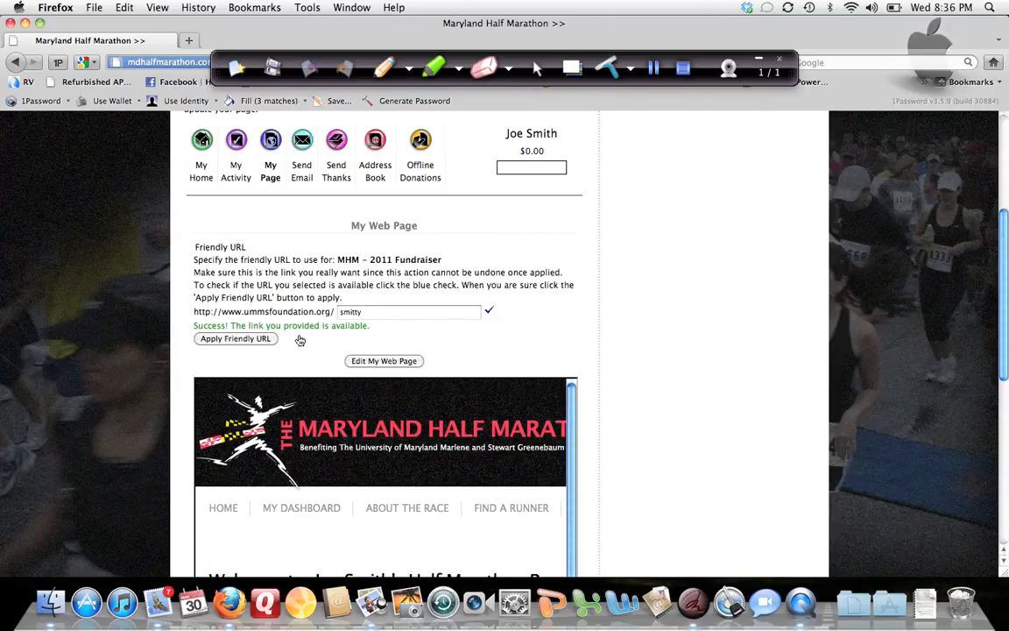
{"action": "left_click", "coordinate": [241, 337]}
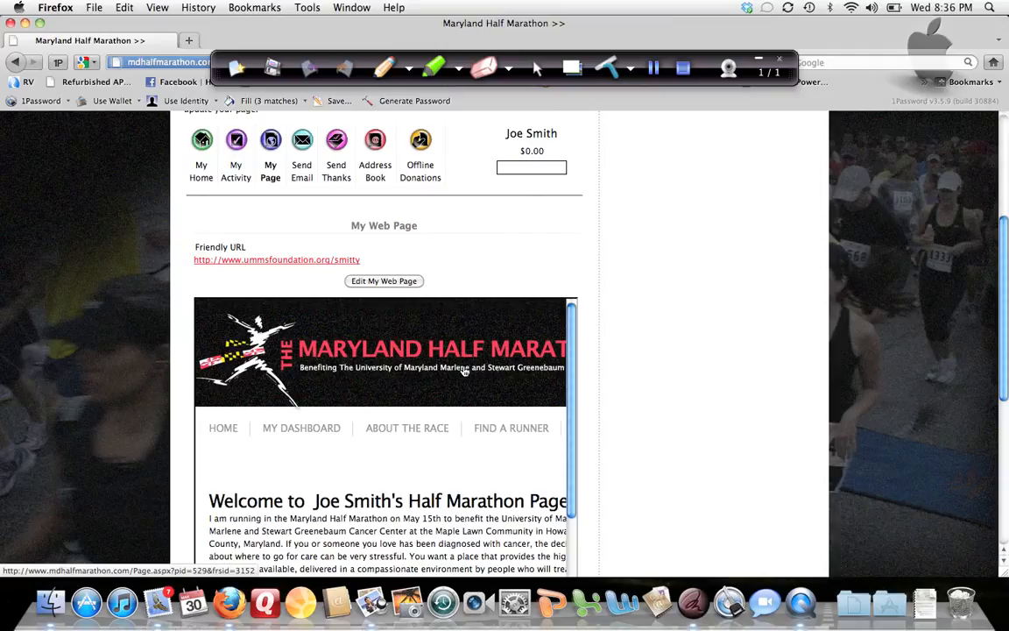
Step: Look over the web page preview with its welcome heading and introductory text, and return to the beginning of My Web Page
{"action": "scroll", "coordinate": [444, 404], "scroll_direction": "down", "scroll_amount": 3}
{"action": "scroll", "coordinate": [444, 407], "scroll_direction": "up", "scroll_amount": 4}
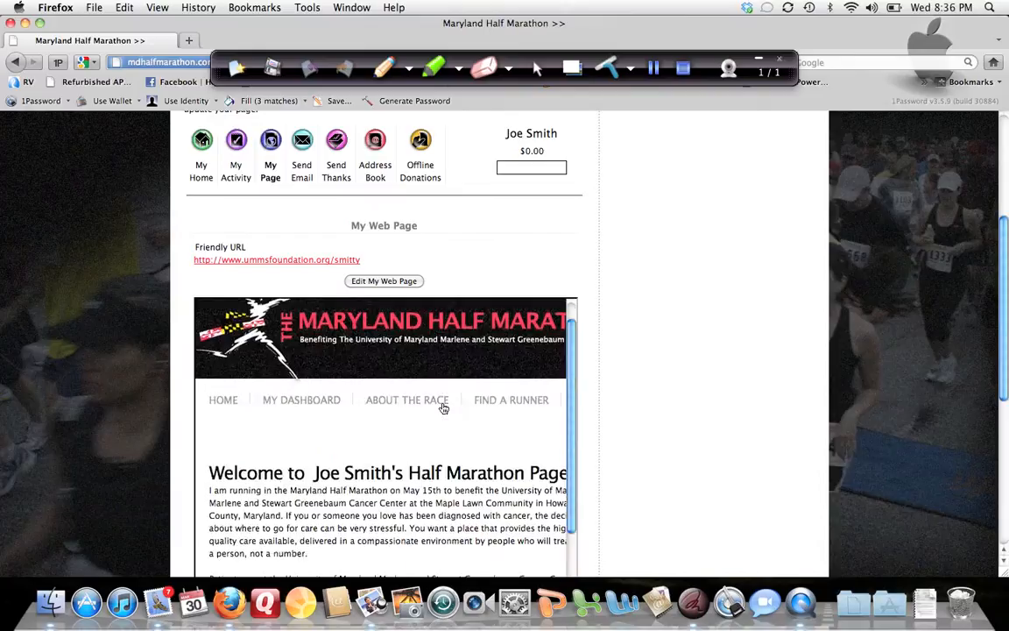
{"action": "scroll", "coordinate": [444, 408], "scroll_direction": "down", "scroll_amount": 1}
{"action": "scroll", "coordinate": [444, 408], "scroll_direction": "down", "scroll_amount": 4}
{"action": "scroll", "coordinate": [444, 408], "scroll_direction": "up", "scroll_amount": 5}
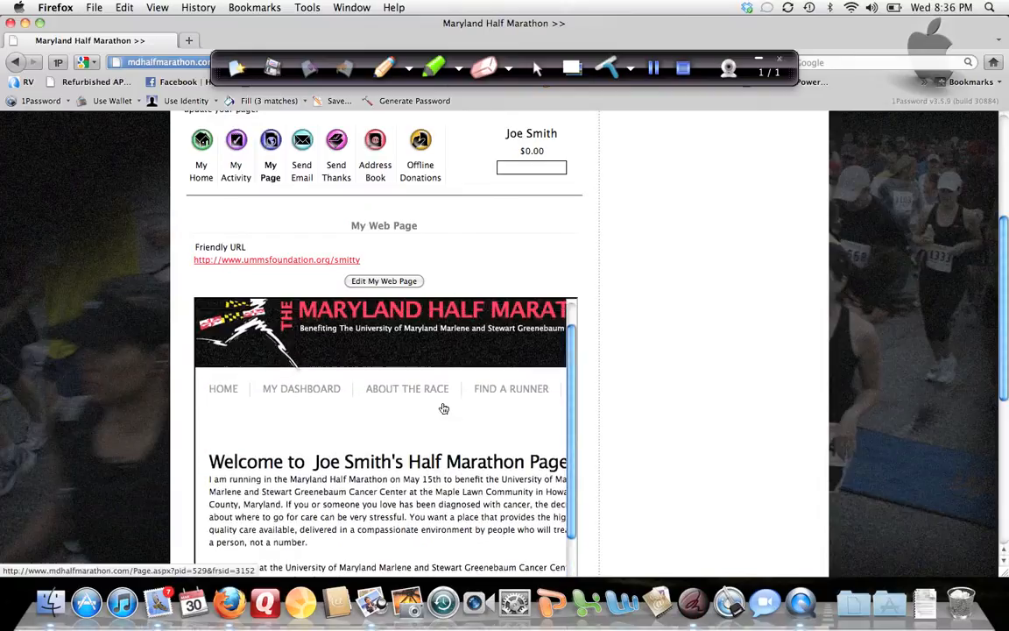
{"action": "scroll", "coordinate": [445, 408], "scroll_direction": "down", "scroll_amount": 4}
{"action": "scroll", "coordinate": [447, 410], "scroll_direction": "up", "scroll_amount": 5}
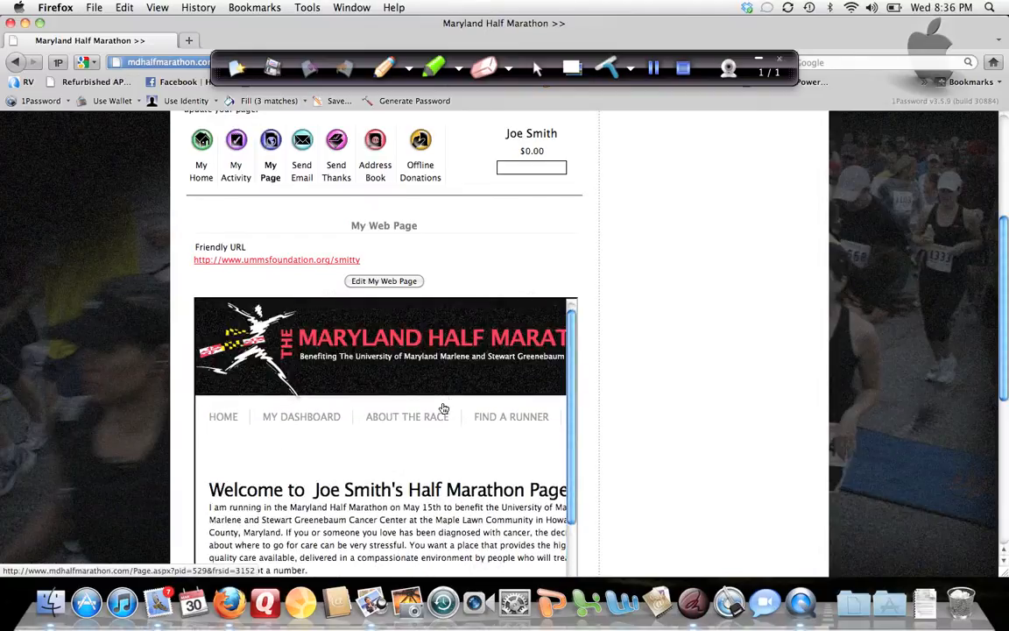
{"action": "scroll", "coordinate": [454, 413], "scroll_direction": "up", "scroll_amount": 1}
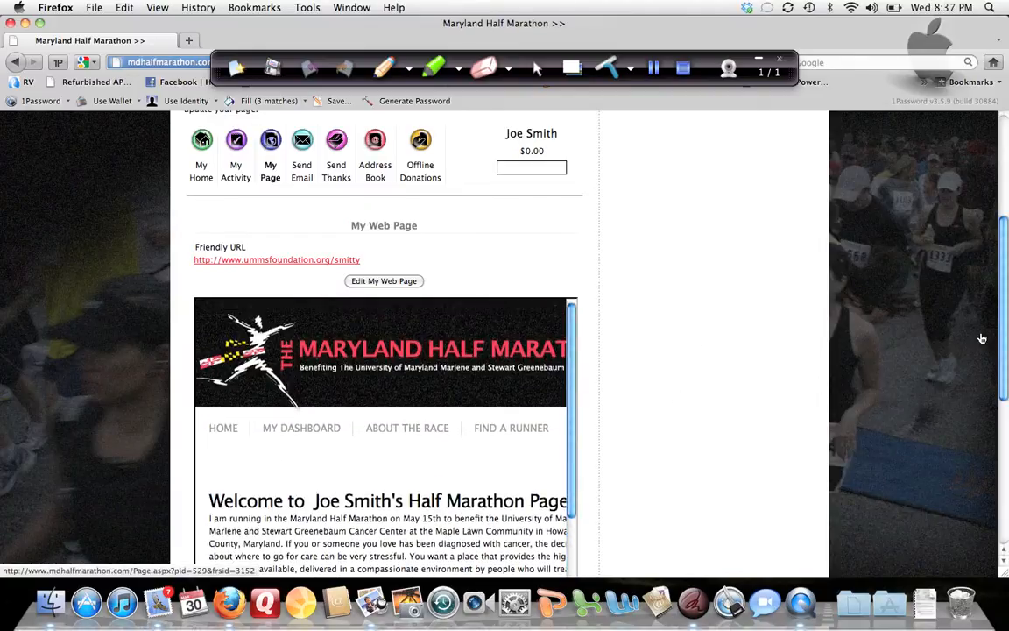
{"action": "scroll", "coordinate": [905, 294], "scroll_direction": "up", "scroll_amount": 5}
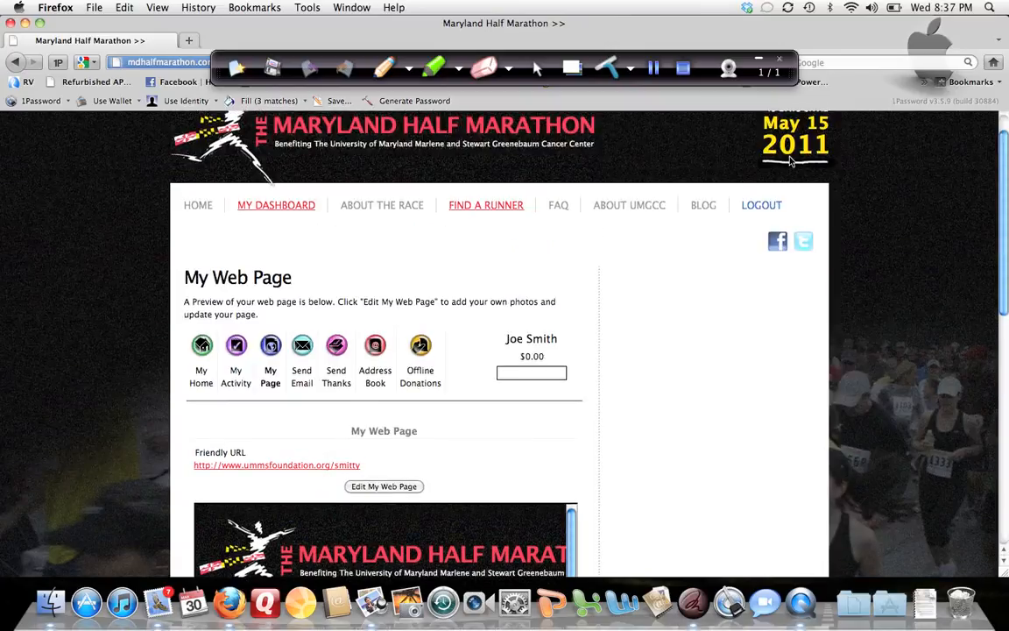